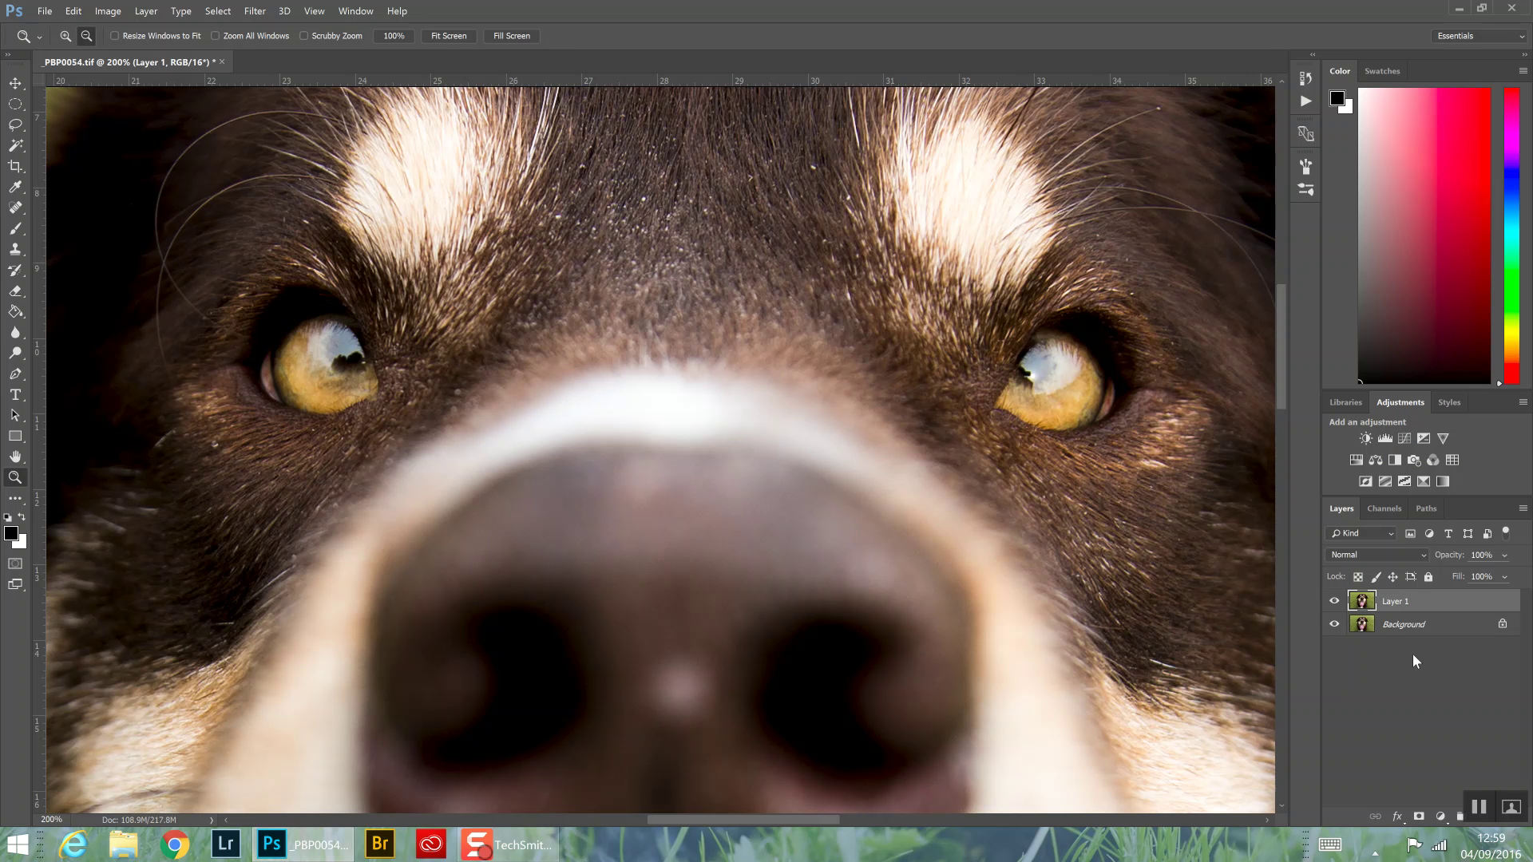
Add a Curves adjustment layer with points at input 139/output 210 and input 68/output 96, and invert its mask to black
{"action": "left_click", "coordinate": [1405, 441]}
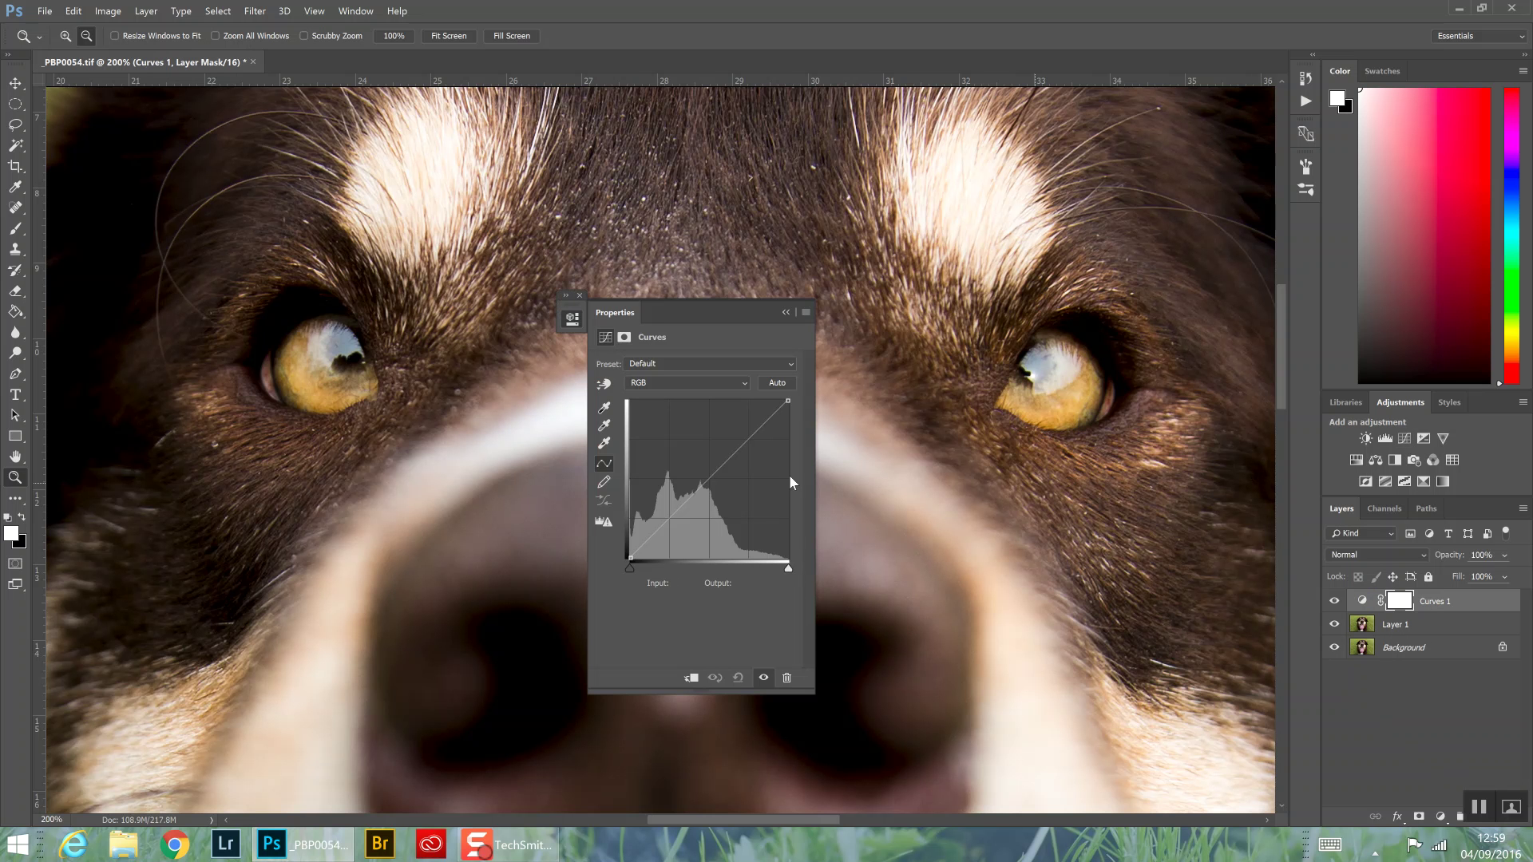
{"action": "left_click_drag", "start_coordinate": [723, 463], "coordinate": [716, 430]}
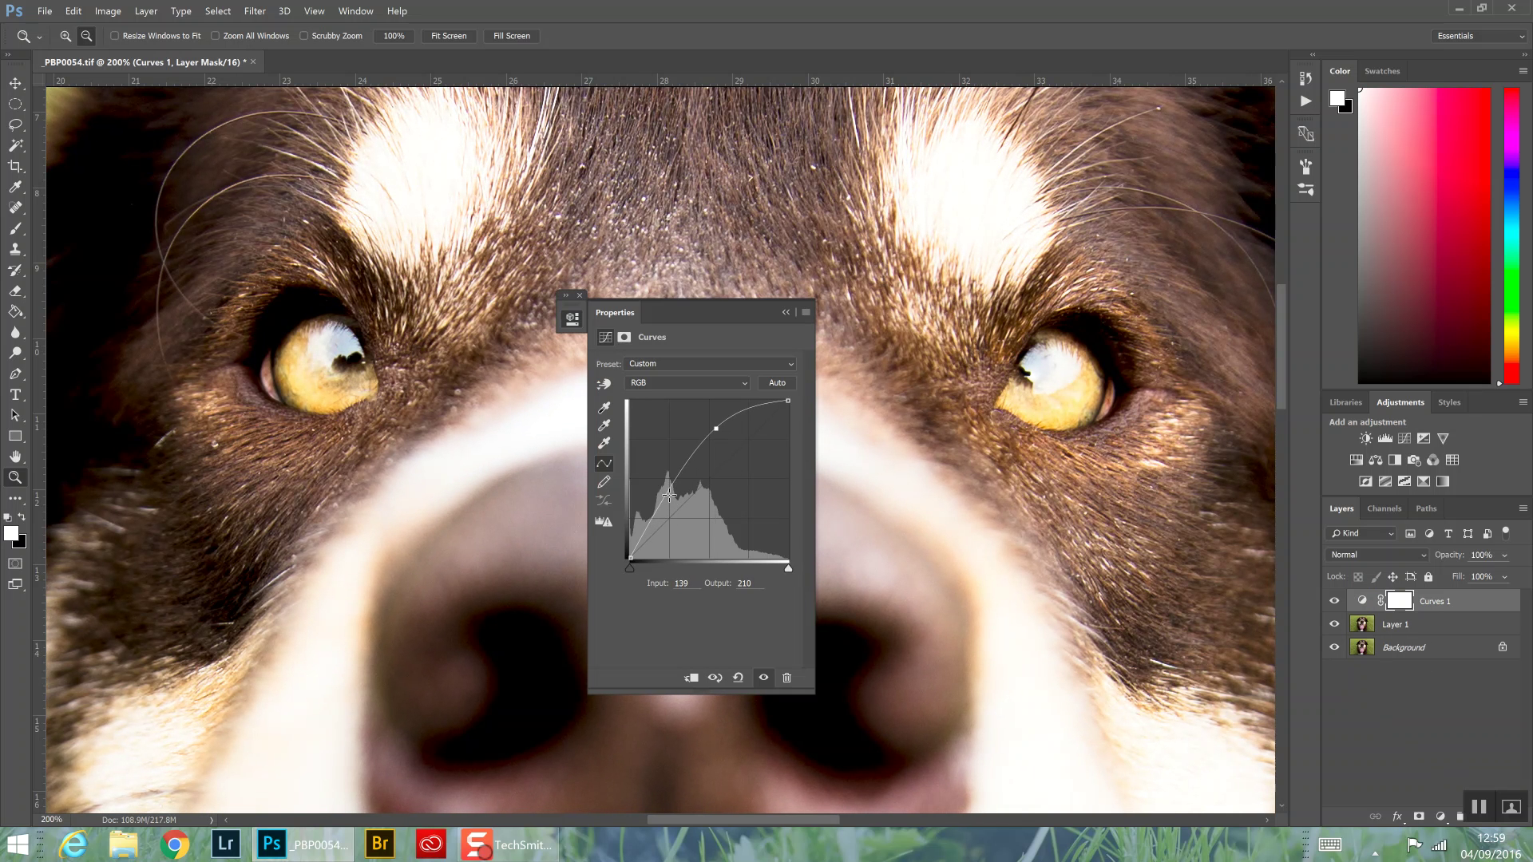
{"action": "left_click_drag", "start_coordinate": [664, 496], "coordinate": [673, 499]}
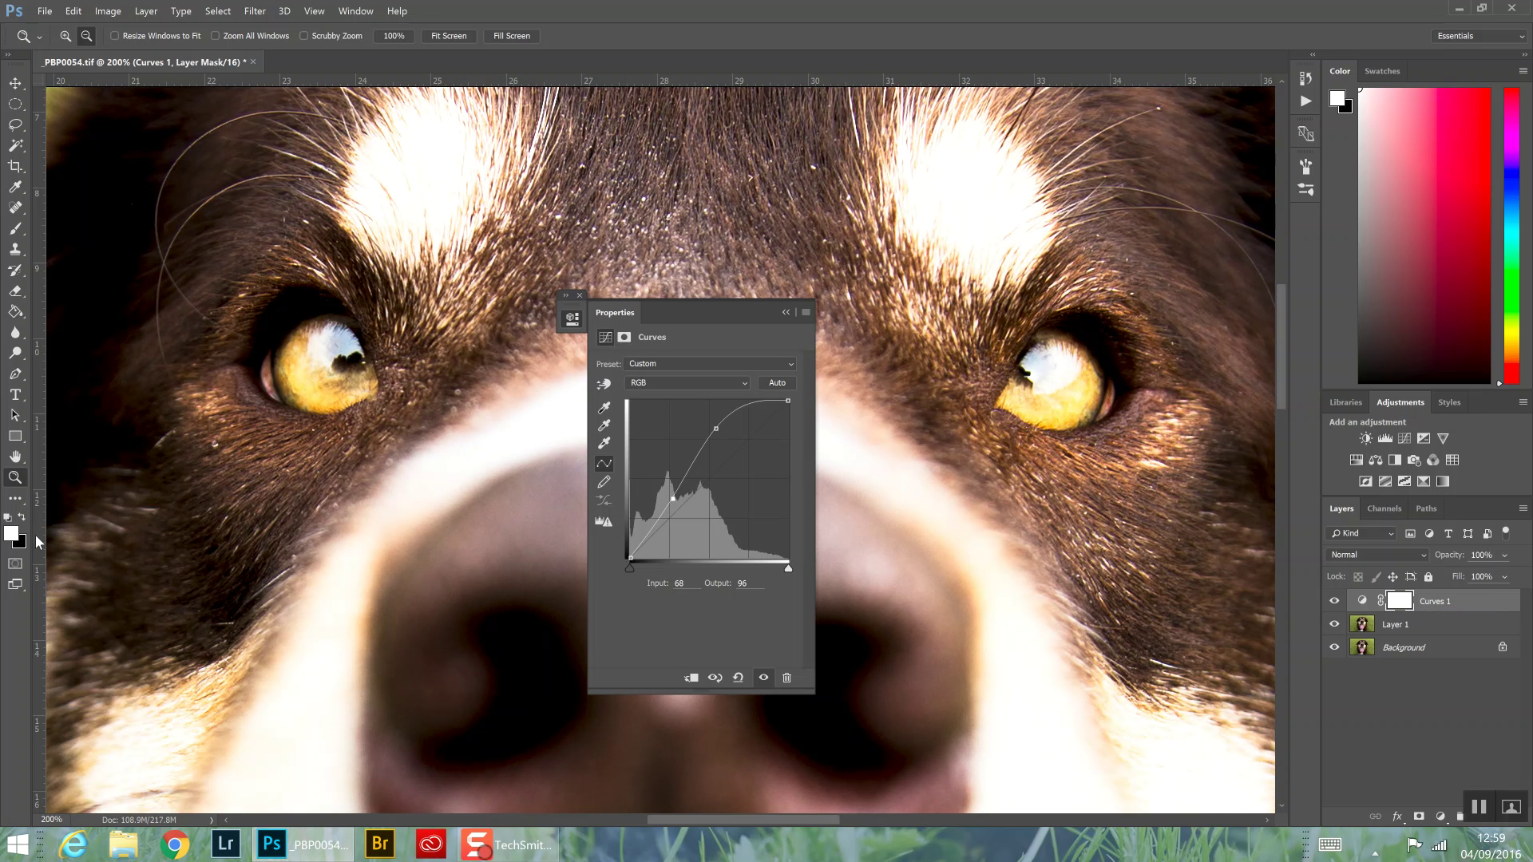
{"action": "key", "text": "x"}
{"action": "key", "text": "x"}
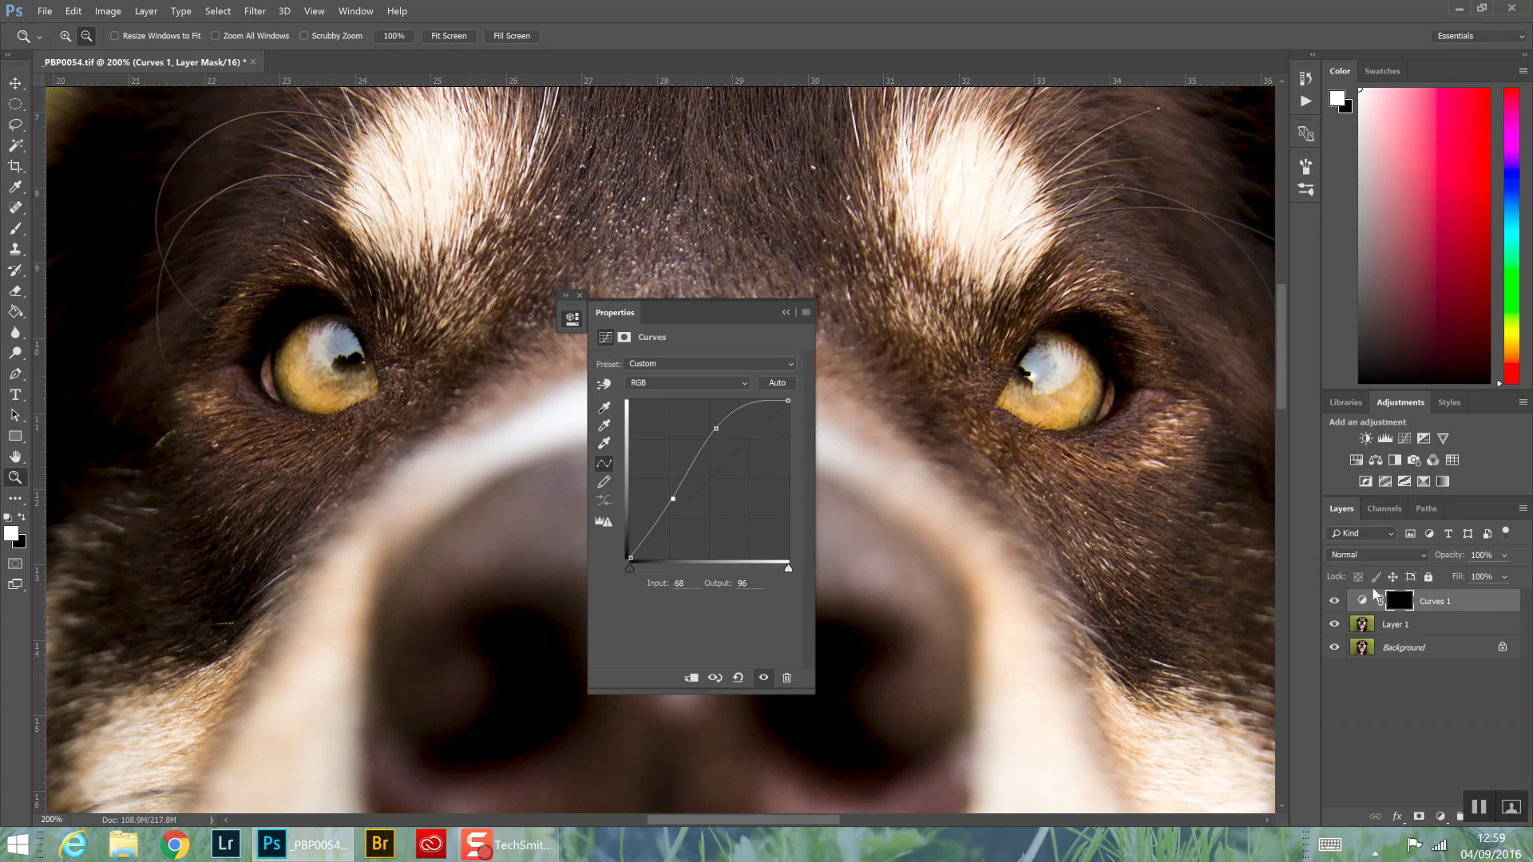
Paint thin white radial strokes over both irises on the Curves mask with a 10 px brush
{"action": "key", "text": "b"}
{"action": "key", "text": "bracketleft"}
{"action": "key", "text": "bracketleft"}
{"action": "key", "text": "bracketleft"}
{"action": "key", "text": "bracketleft"}
{"action": "key", "text": "bracketleft"}
{"action": "key", "text": "bracketleft"}
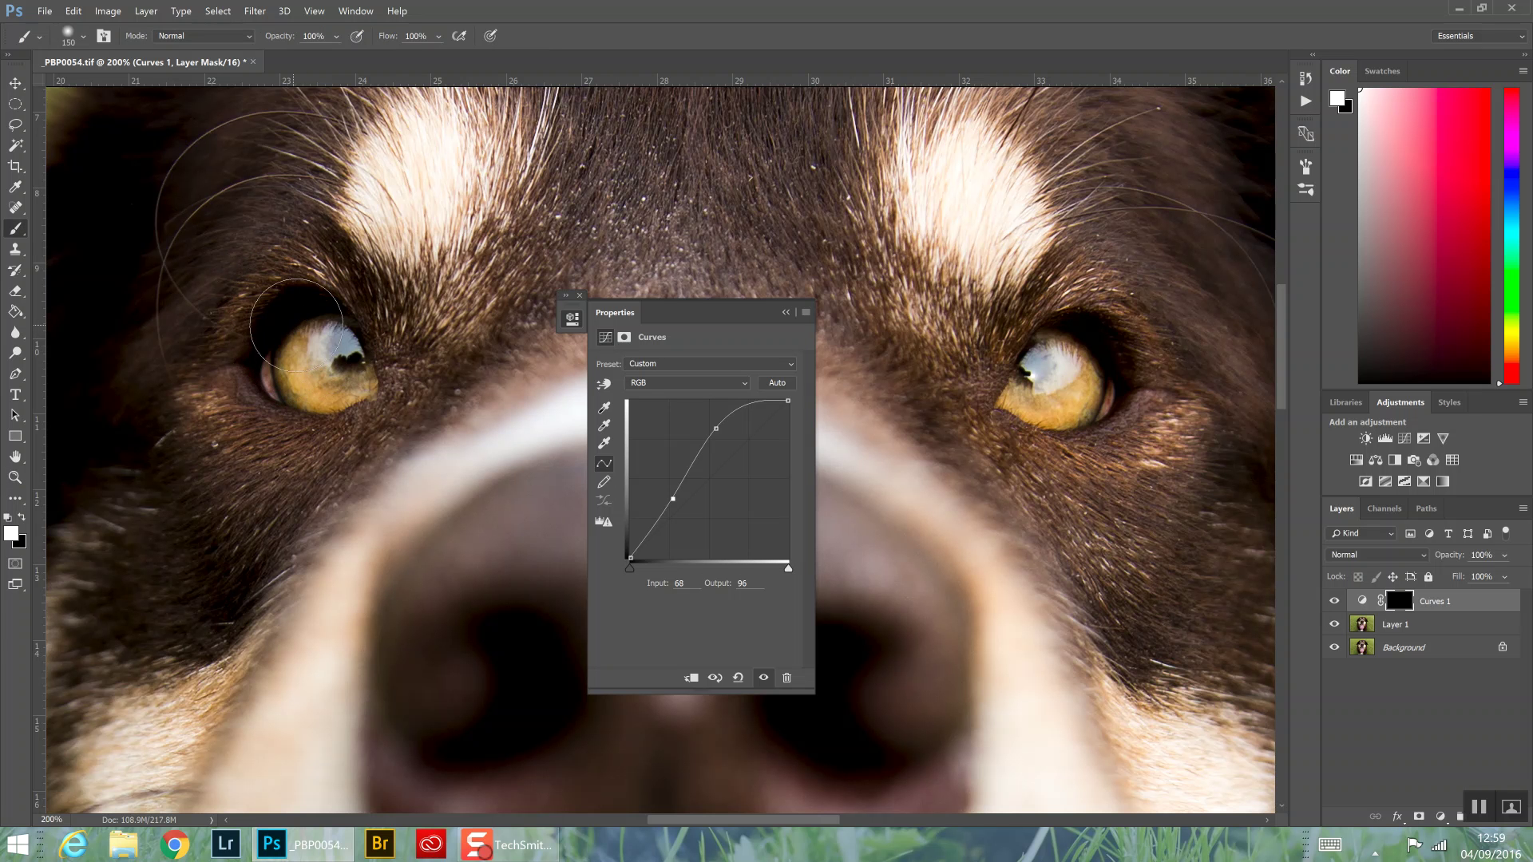
{"action": "key", "text": "bracketleft"}
{"action": "key", "text": "bracketleft"}
{"action": "key", "text": "bracketleft"}
{"action": "key", "text": "bracketleft"}
{"action": "key", "text": "bracketleft"}
{"action": "key", "text": "bracketleft"}
{"action": "key", "text": "bracketleft"}
{"action": "mouse_move", "coordinate": [309, 339]}
{"action": "left_mouse_down"}
{"action": "mouse_move", "coordinate": [287, 380]}
{"action": "mouse_move", "coordinate": [304, 369]}
{"action": "mouse_move", "coordinate": [287, 393]}
{"action": "mouse_move", "coordinate": [308, 377]}
{"action": "mouse_move", "coordinate": [301, 399]}
{"action": "mouse_move", "coordinate": [312, 376]}
{"action": "mouse_move", "coordinate": [320, 402]}
{"action": "mouse_move", "coordinate": [336, 382]}
{"action": "mouse_move", "coordinate": [344, 403]}
{"action": "mouse_move", "coordinate": [367, 378]}
{"action": "left_mouse_up"}
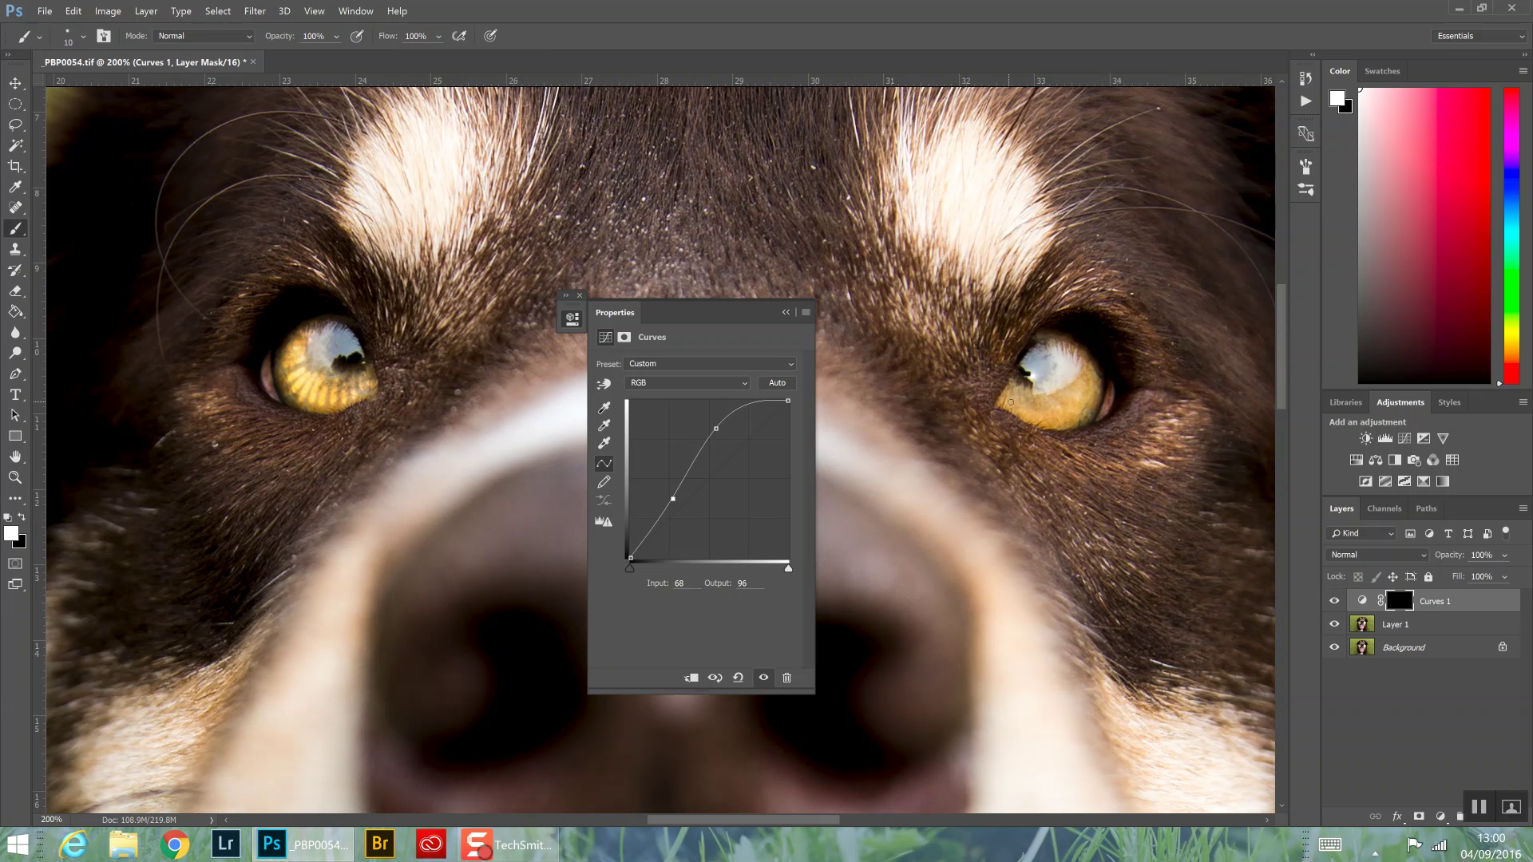
{"action": "mouse_move", "coordinate": [1021, 404]}
{"action": "left_mouse_down"}
{"action": "mouse_move", "coordinate": [1054, 424]}
{"action": "mouse_move", "coordinate": [1053, 407]}
{"action": "mouse_move", "coordinate": [1066, 423]}
{"action": "mouse_move", "coordinate": [1058, 408]}
{"action": "mouse_move", "coordinate": [1090, 381]}
{"action": "left_mouse_up"}
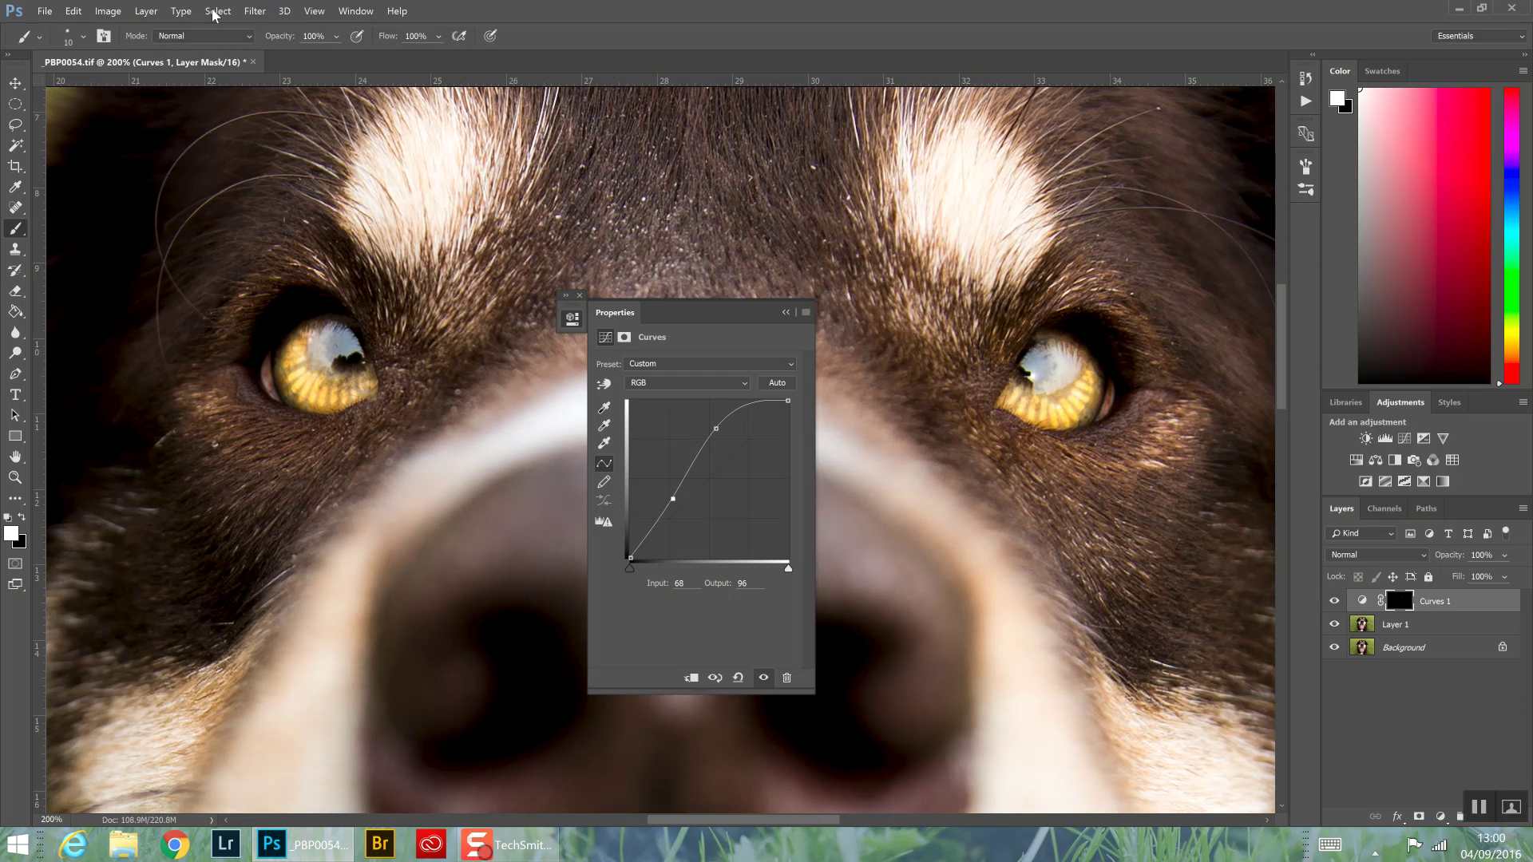
Soften the strokes on the Curves mask with a Gaussian Blur of 4.0 pixels radius
{"action": "left_click", "coordinate": [255, 11]}
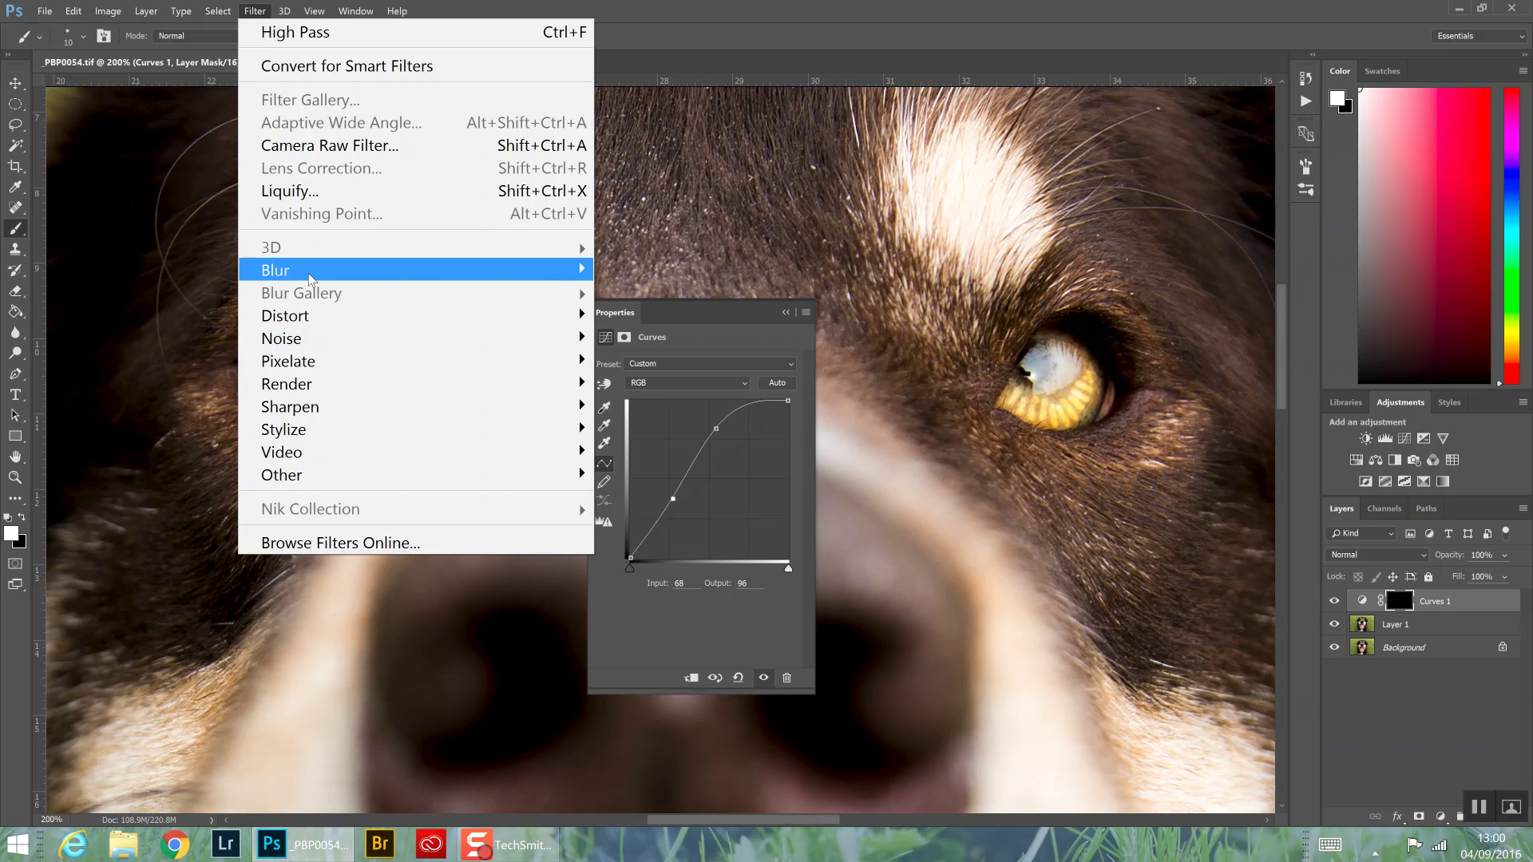
{"action": "mouse_move", "coordinate": [311, 274]}
{"action": "left_click", "coordinate": [158, 368]}
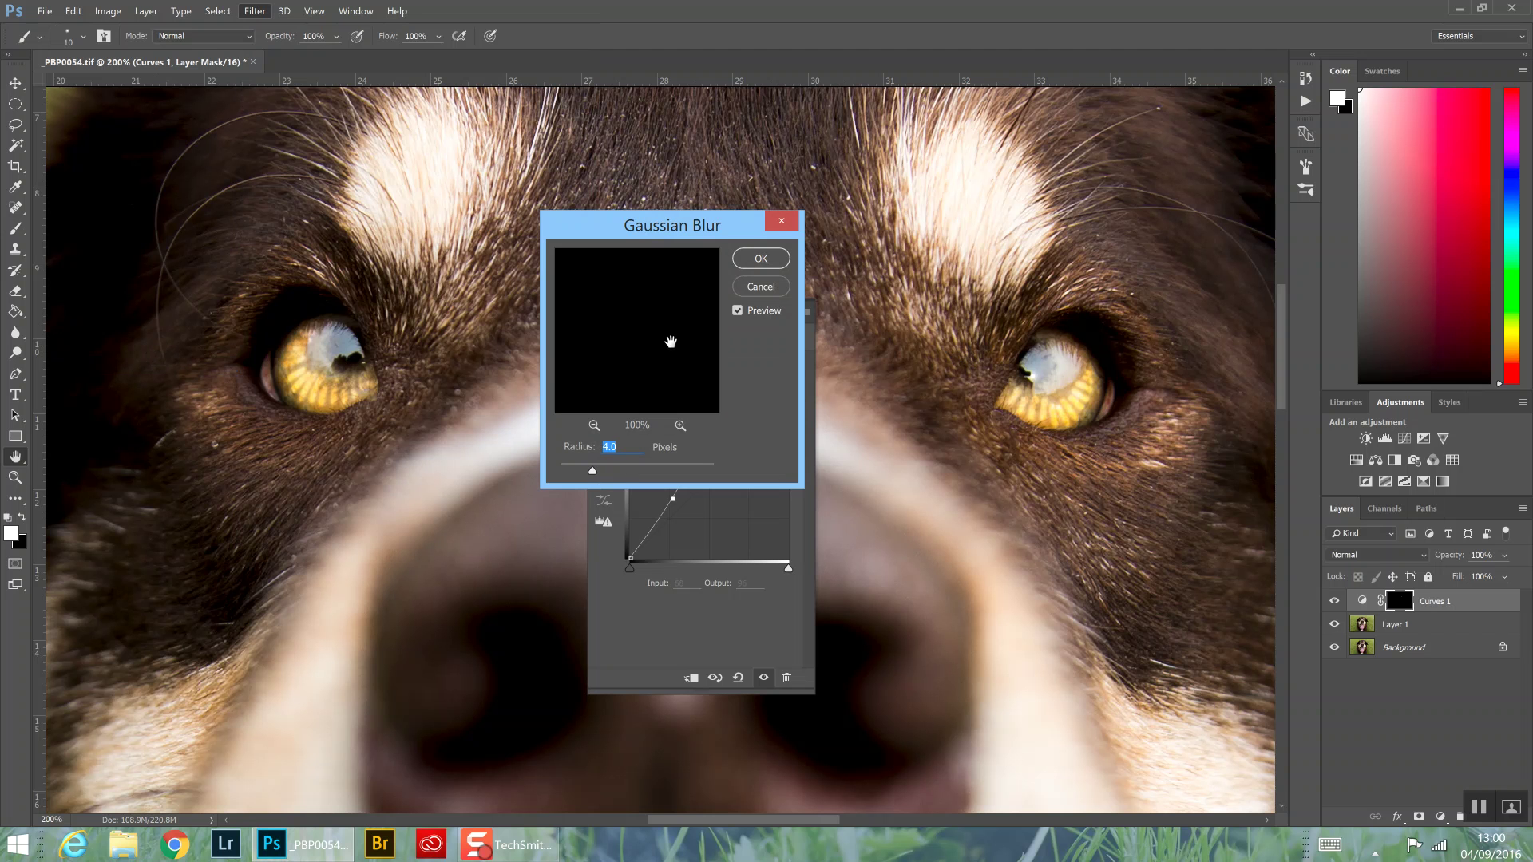
{"action": "left_click", "coordinate": [760, 258]}
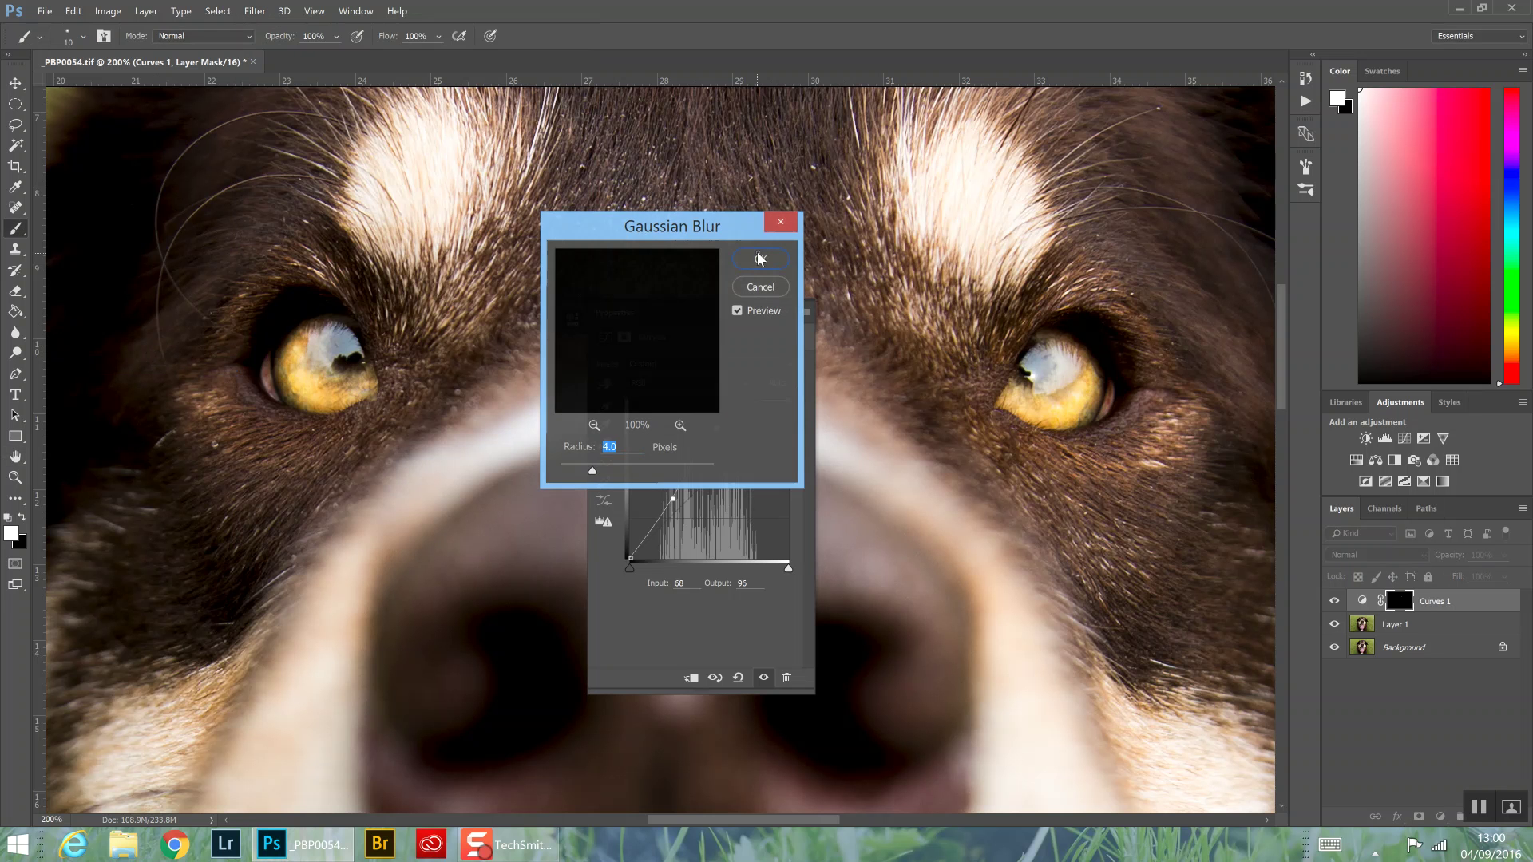
Reset the eye curve and reshape it with a raised highlight point and a darker-tone point at input 91, output 106
{"action": "left_click", "coordinate": [739, 678]}
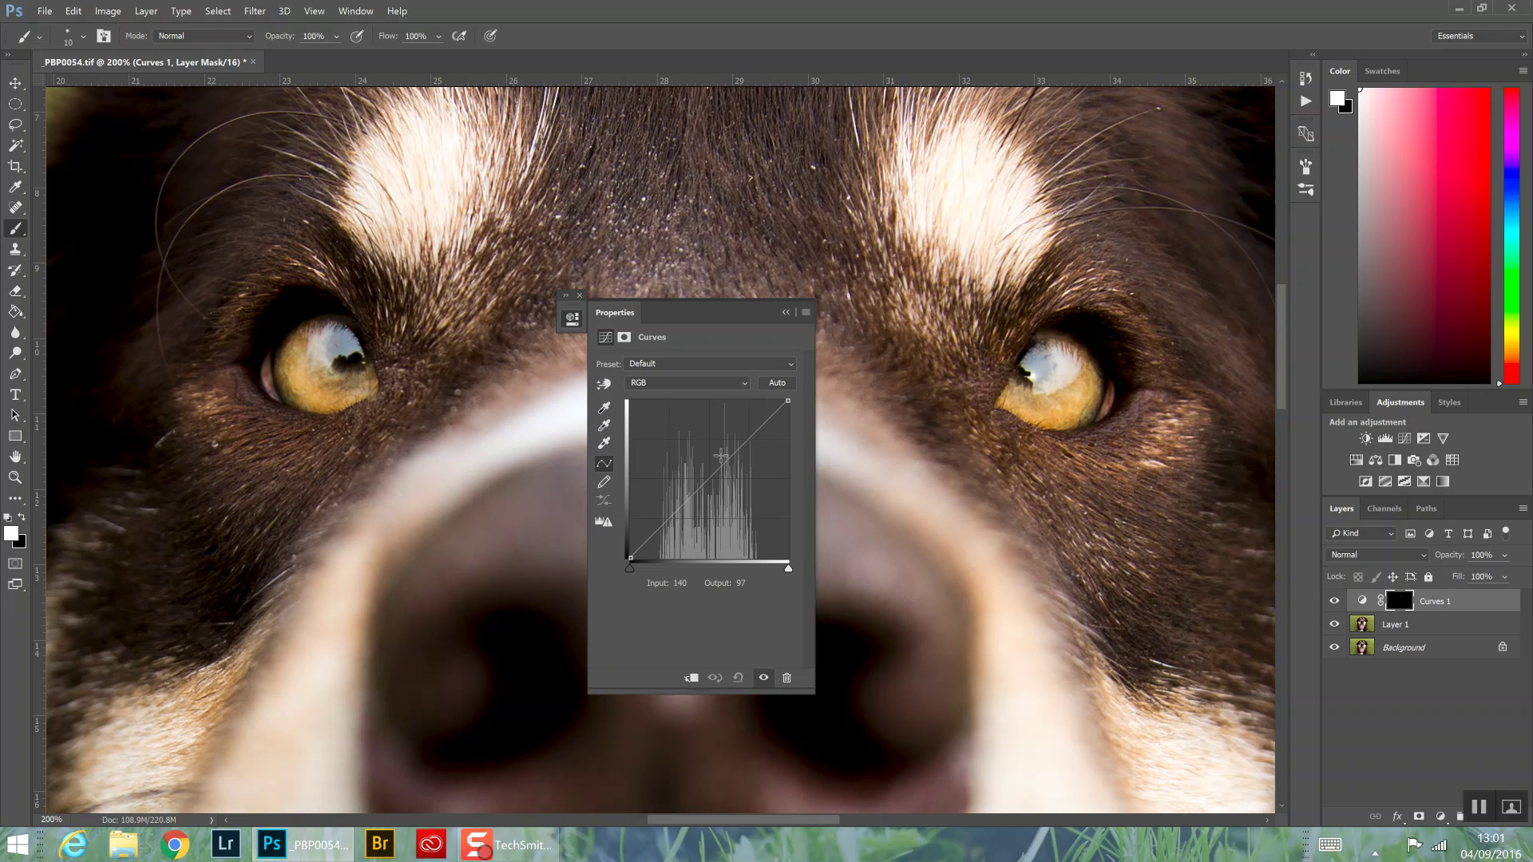
{"action": "left_click", "coordinate": [732, 455]}
{"action": "left_click_drag", "start_coordinate": [732, 455], "coordinate": [724, 431]}
{"action": "left_click", "coordinate": [676, 485]}
{"action": "left_click_drag", "start_coordinate": [676, 485], "coordinate": [687, 492]}
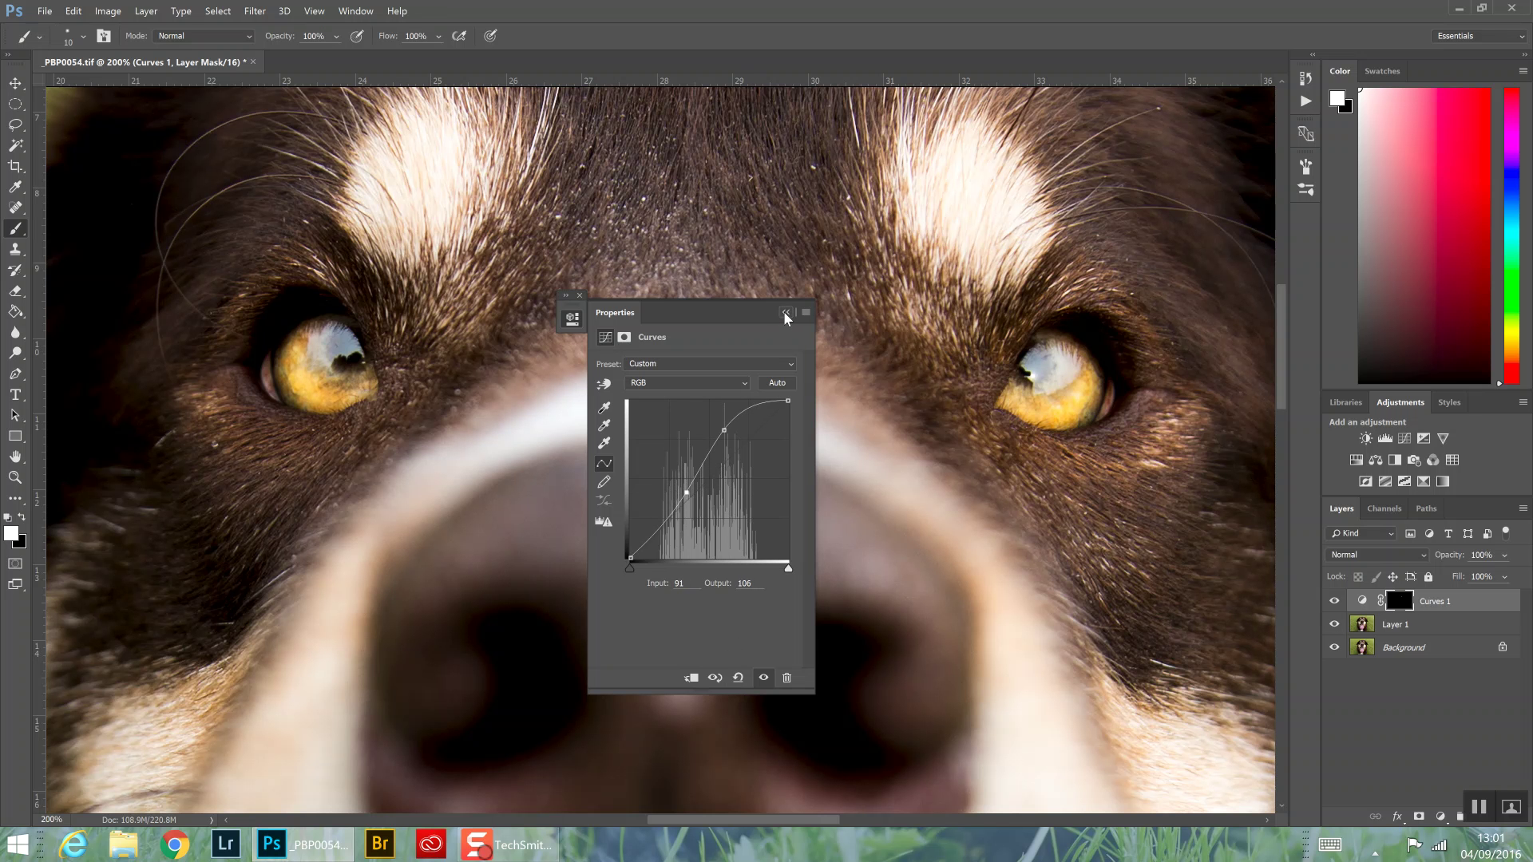
{"action": "left_click", "coordinate": [785, 313]}
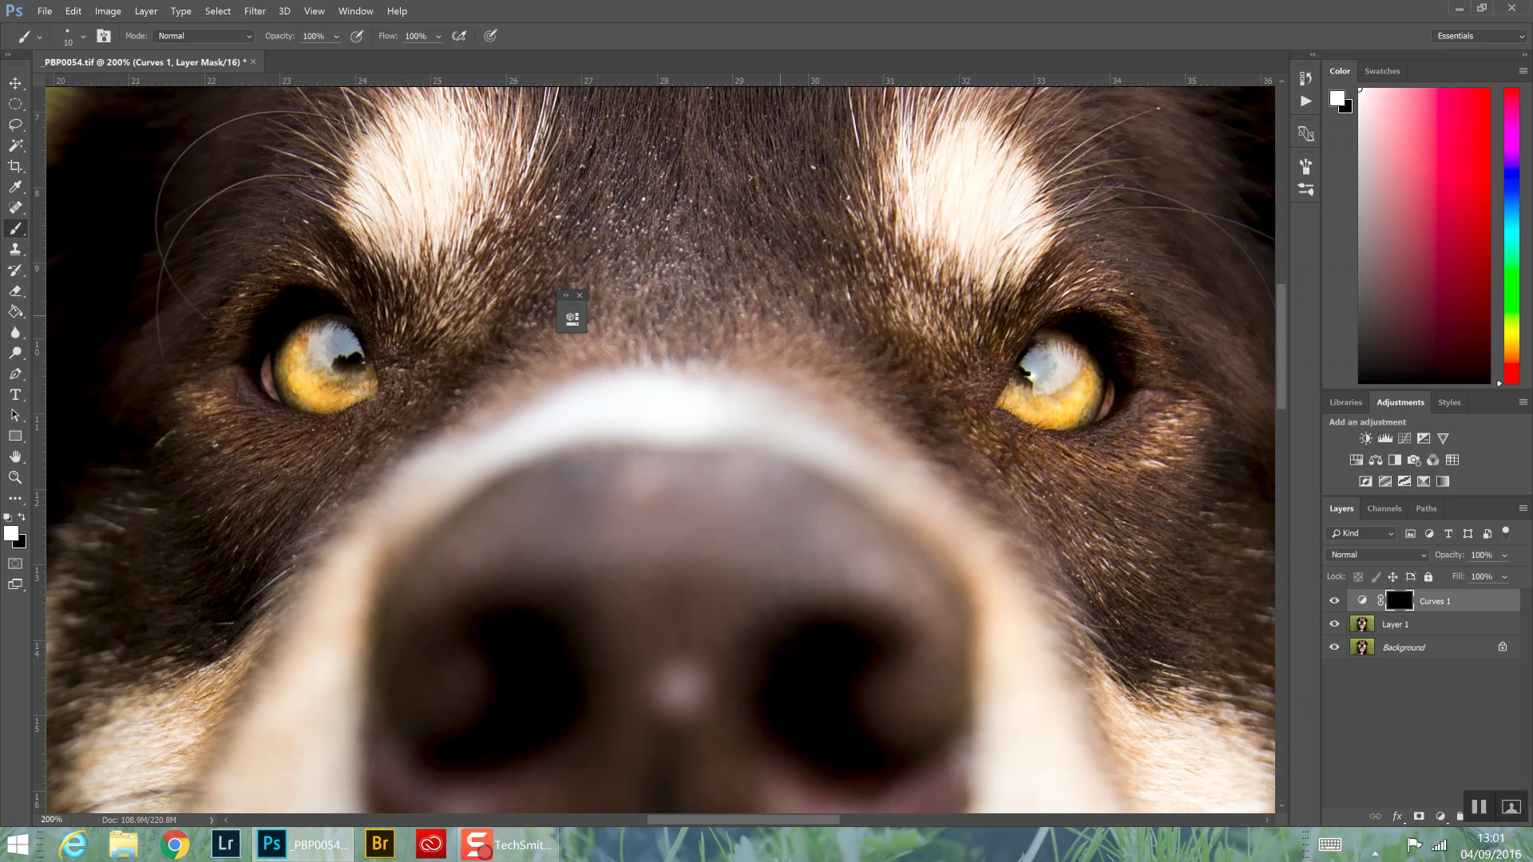
Compare the eyes with and without the Curves adjustment by toggling its visibility
{"action": "left_click", "coordinate": [1334, 600]}
{"action": "left_click", "coordinate": [1335, 601]}
{"action": "left_click", "coordinate": [1335, 602]}
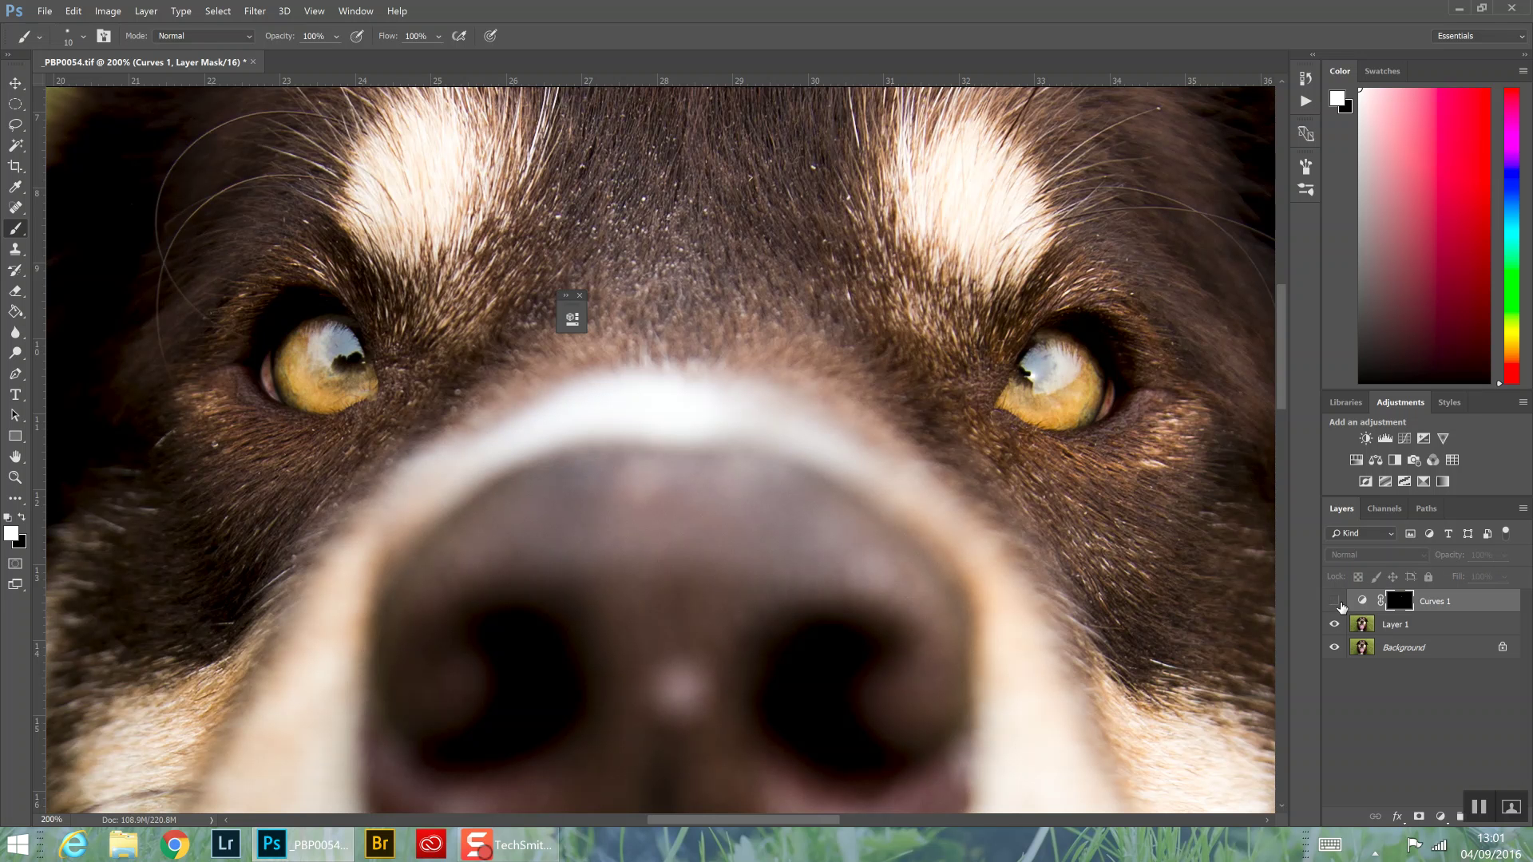
{"action": "left_click", "coordinate": [1334, 601]}
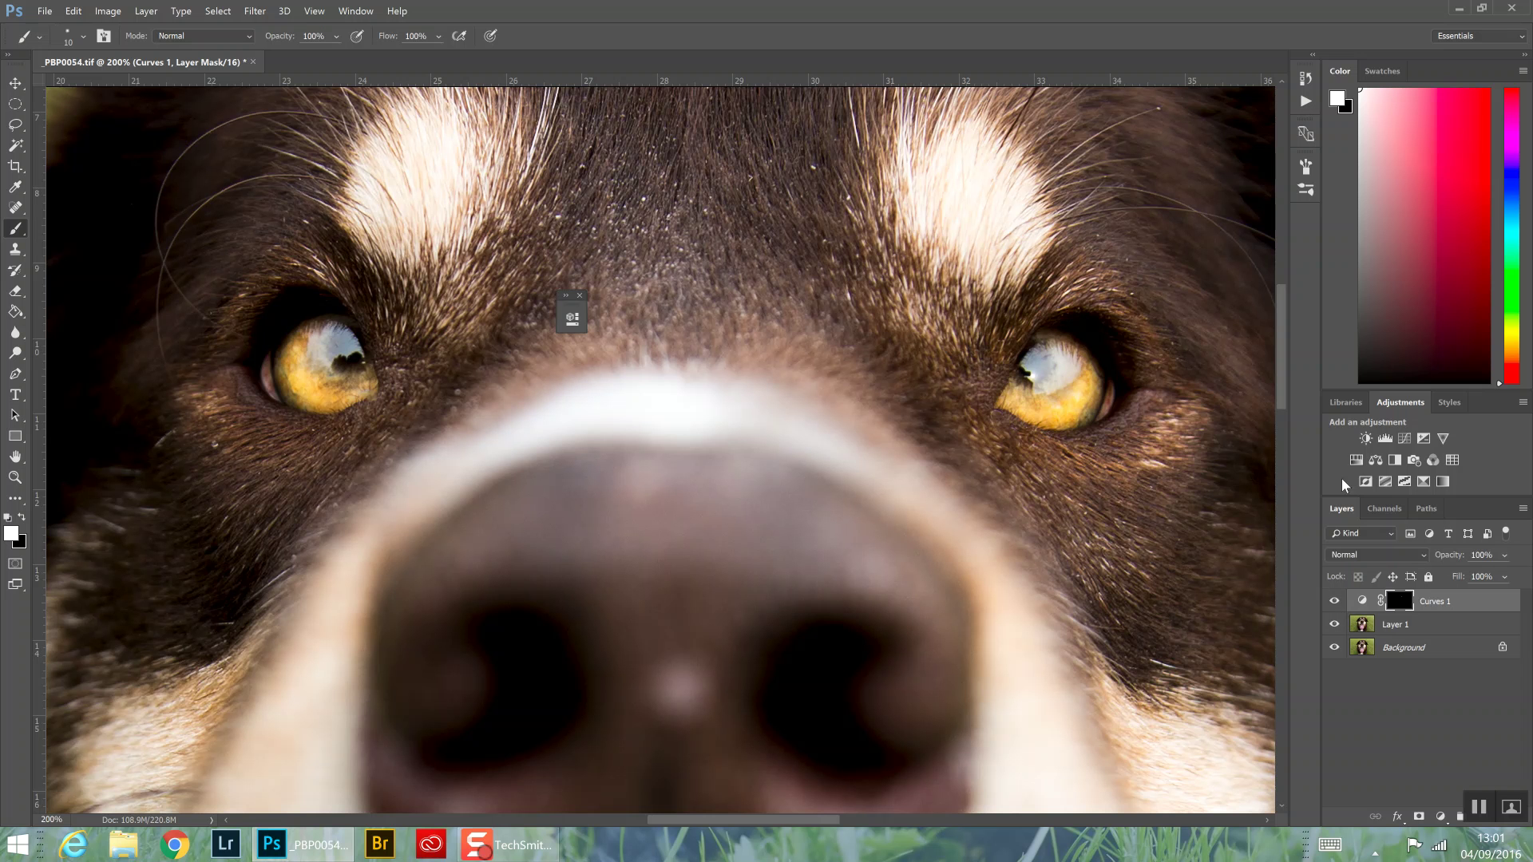
Add a Color Balance adjustment layer with midtones at +100 red, -100 magenta and +100 blue, and invert its mask to black
{"action": "left_click", "coordinate": [1442, 817]}
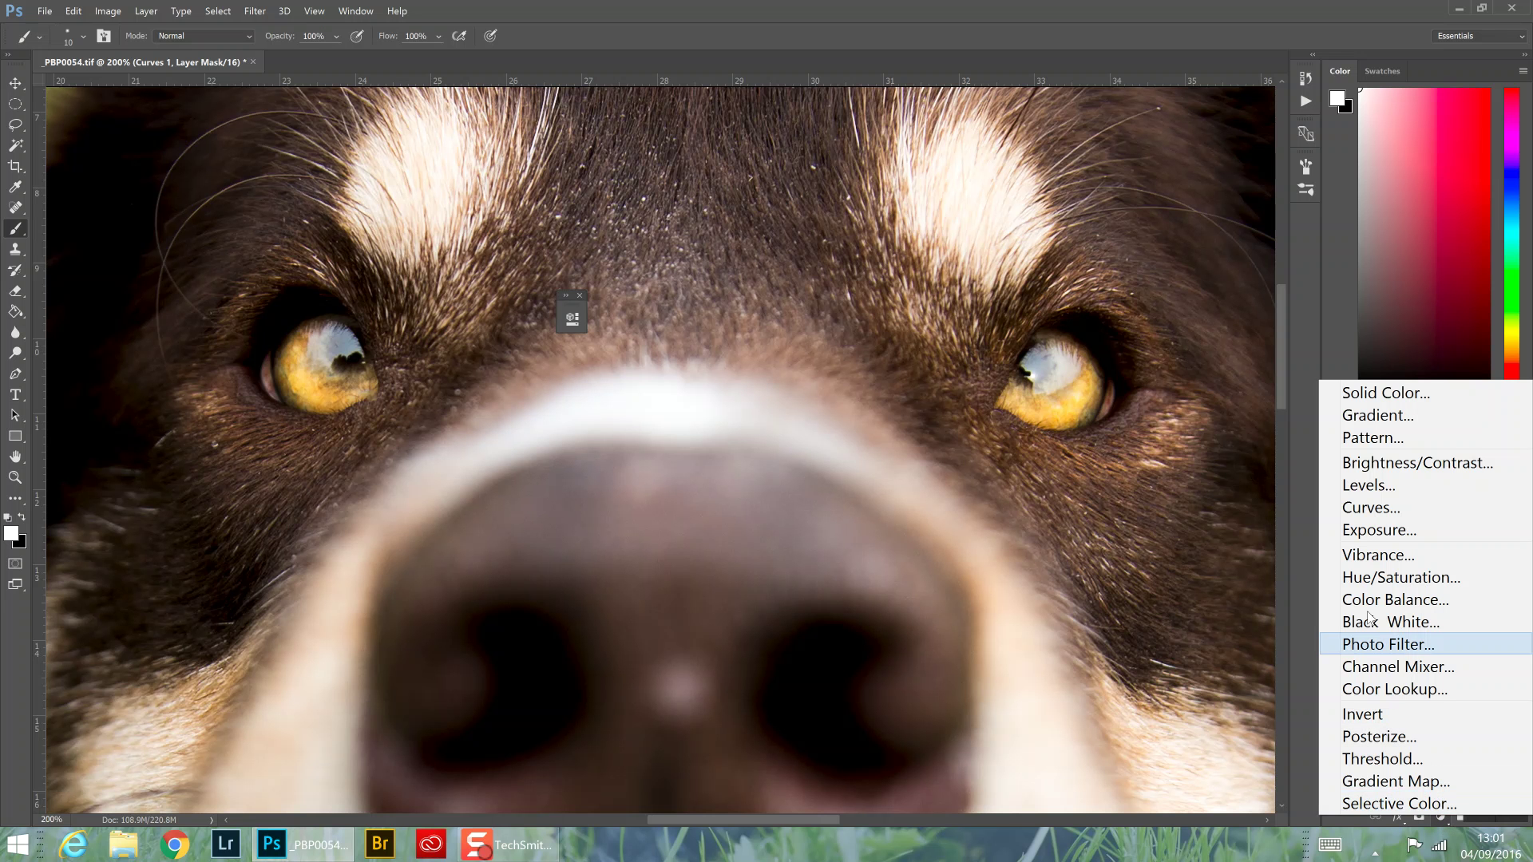
{"action": "left_click", "coordinate": [1388, 599]}
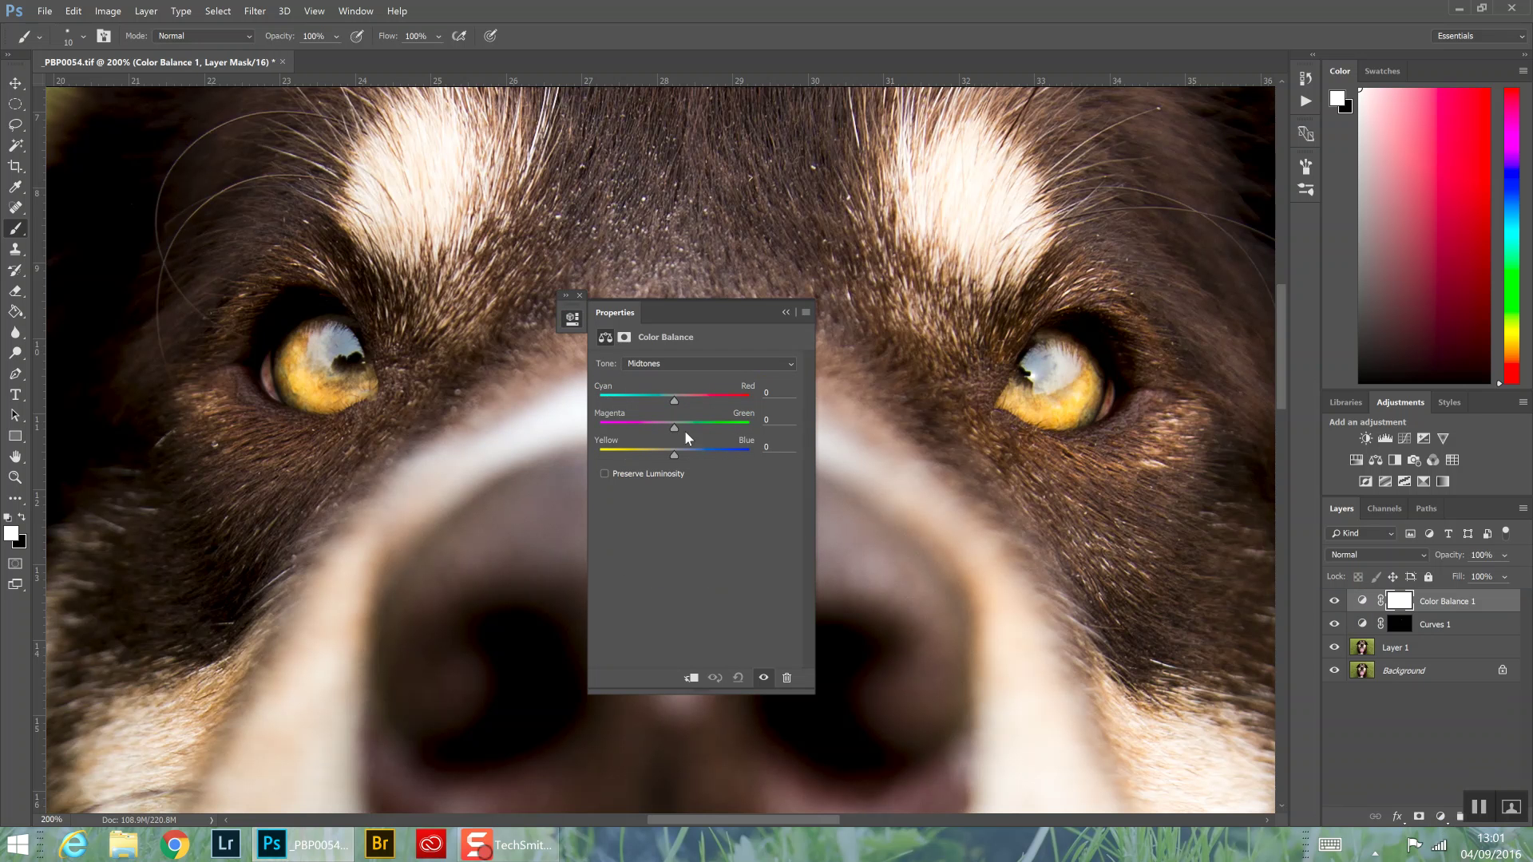
{"action": "left_click_drag", "start_coordinate": [673, 400], "coordinate": [750, 400]}
{"action": "left_click_drag", "start_coordinate": [674, 452], "coordinate": [568, 387]}
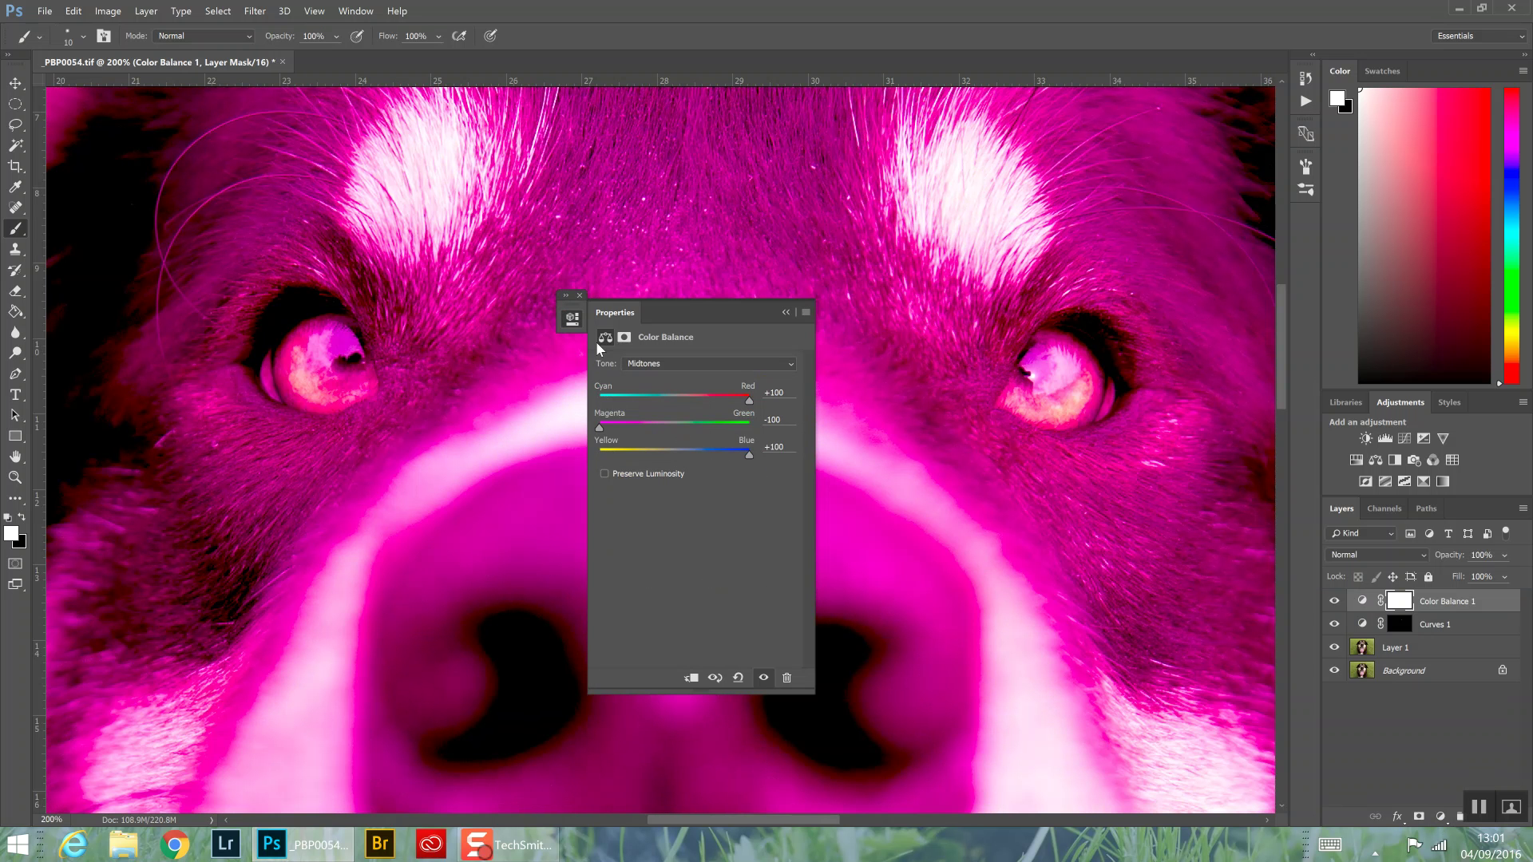
{"action": "key", "text": "ctrl+i"}
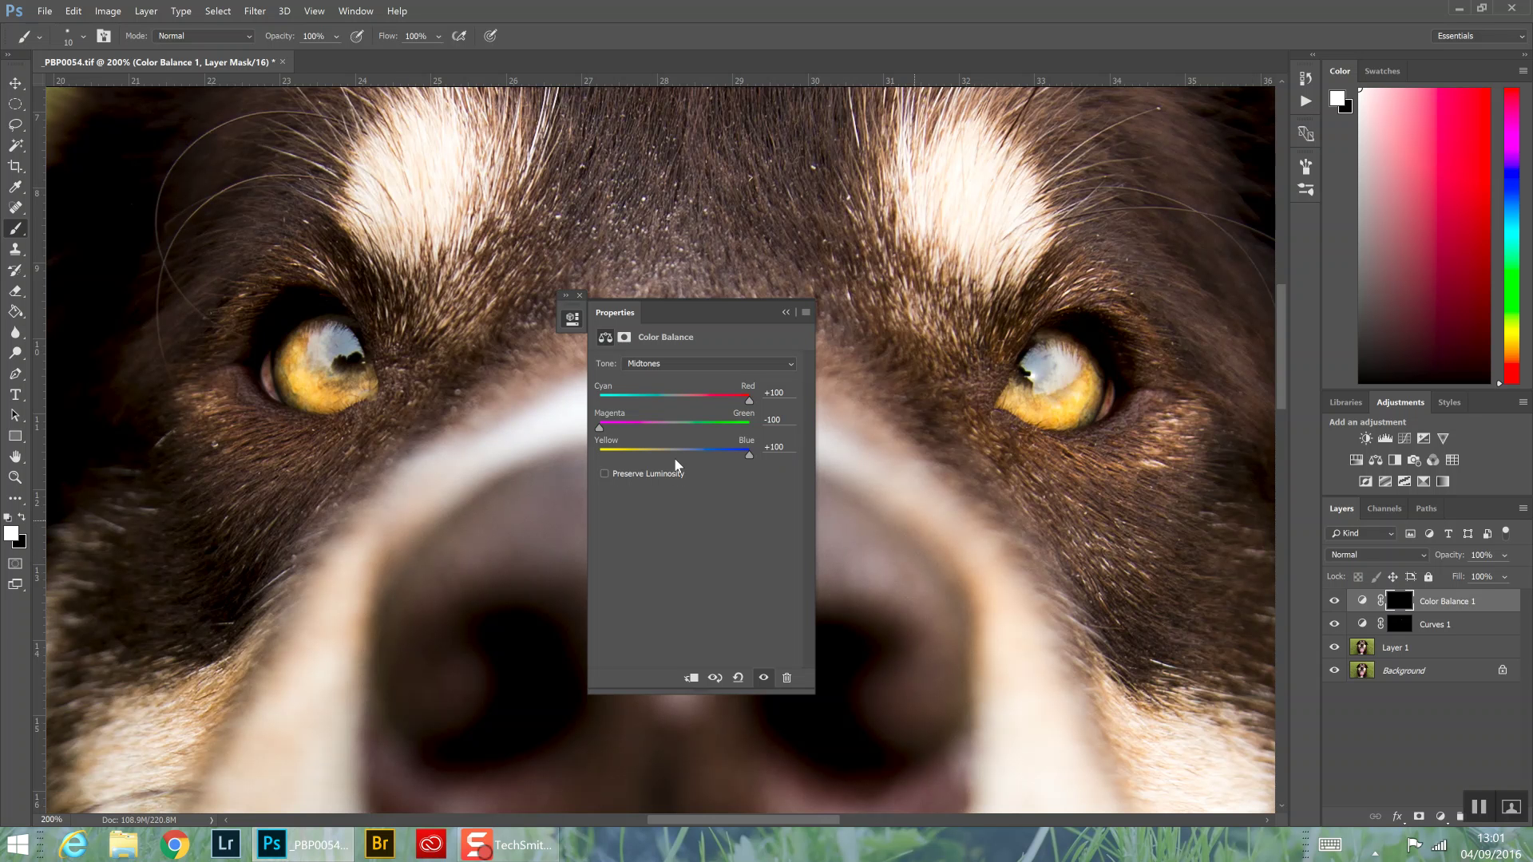
Paint short white radial strokes across both irises on the Color Balance mask
{"action": "mouse_move", "coordinate": [285, 352]}
{"action": "left_mouse_down"}
{"action": "mouse_move", "coordinate": [305, 335]}
{"action": "mouse_move", "coordinate": [307, 398]}
{"action": "mouse_move", "coordinate": [328, 407]}
{"action": "left_mouse_up"}
{"action": "left_click", "coordinate": [283, 367]}
{"action": "mouse_move", "coordinate": [346, 391]}
{"action": "left_mouse_down"}
{"action": "mouse_move", "coordinate": [339, 406]}
{"action": "mouse_move", "coordinate": [355, 389]}
{"action": "left_mouse_up"}
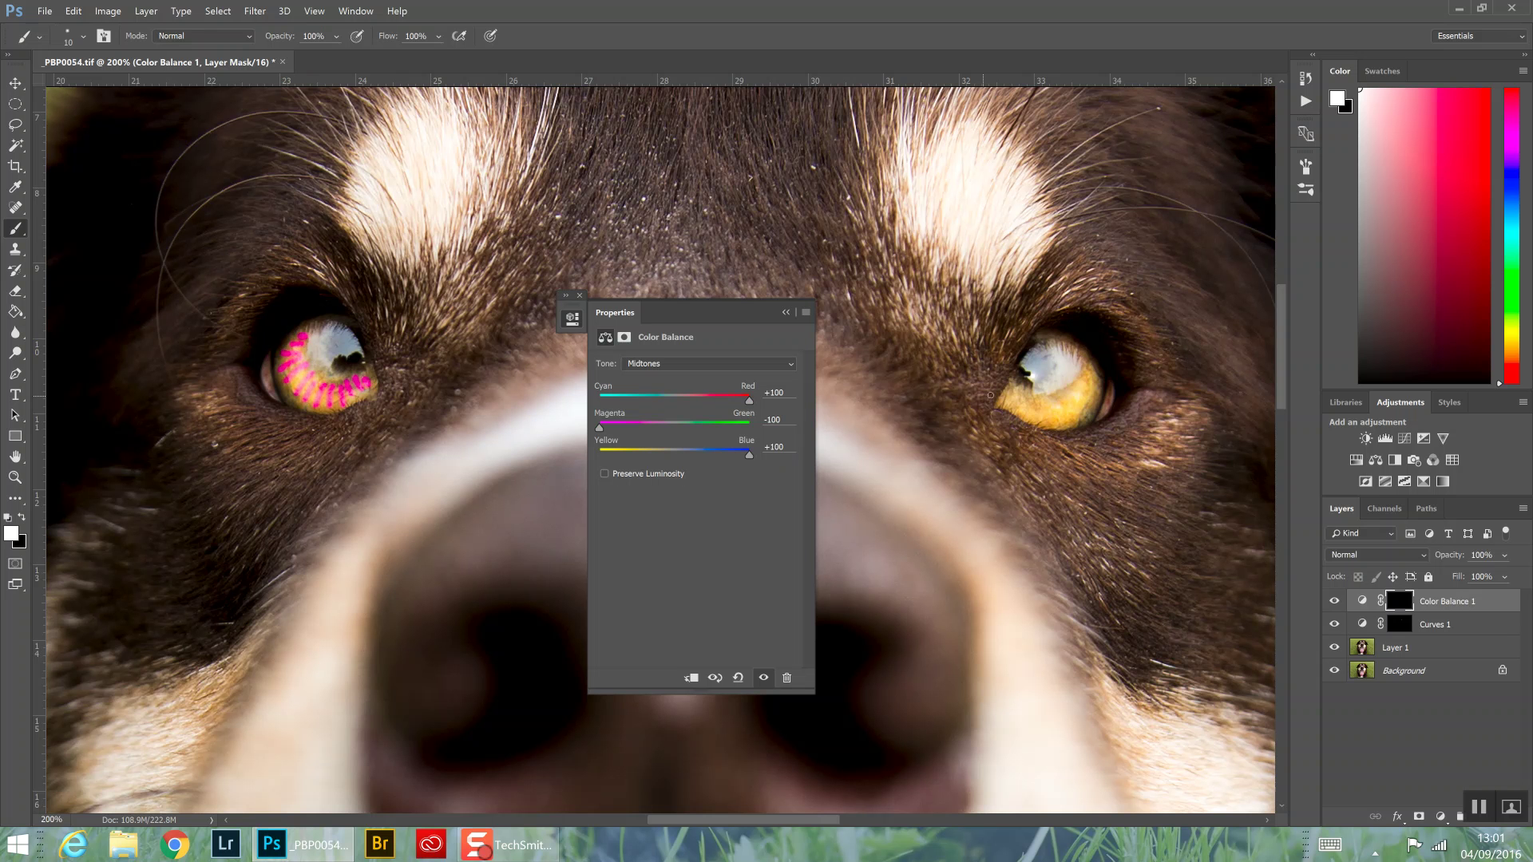
{"action": "left_click_drag", "start_coordinate": [1002, 401], "coordinate": [1046, 418]}
{"action": "left_click_drag", "start_coordinate": [1066, 401], "coordinate": [1059, 415]}
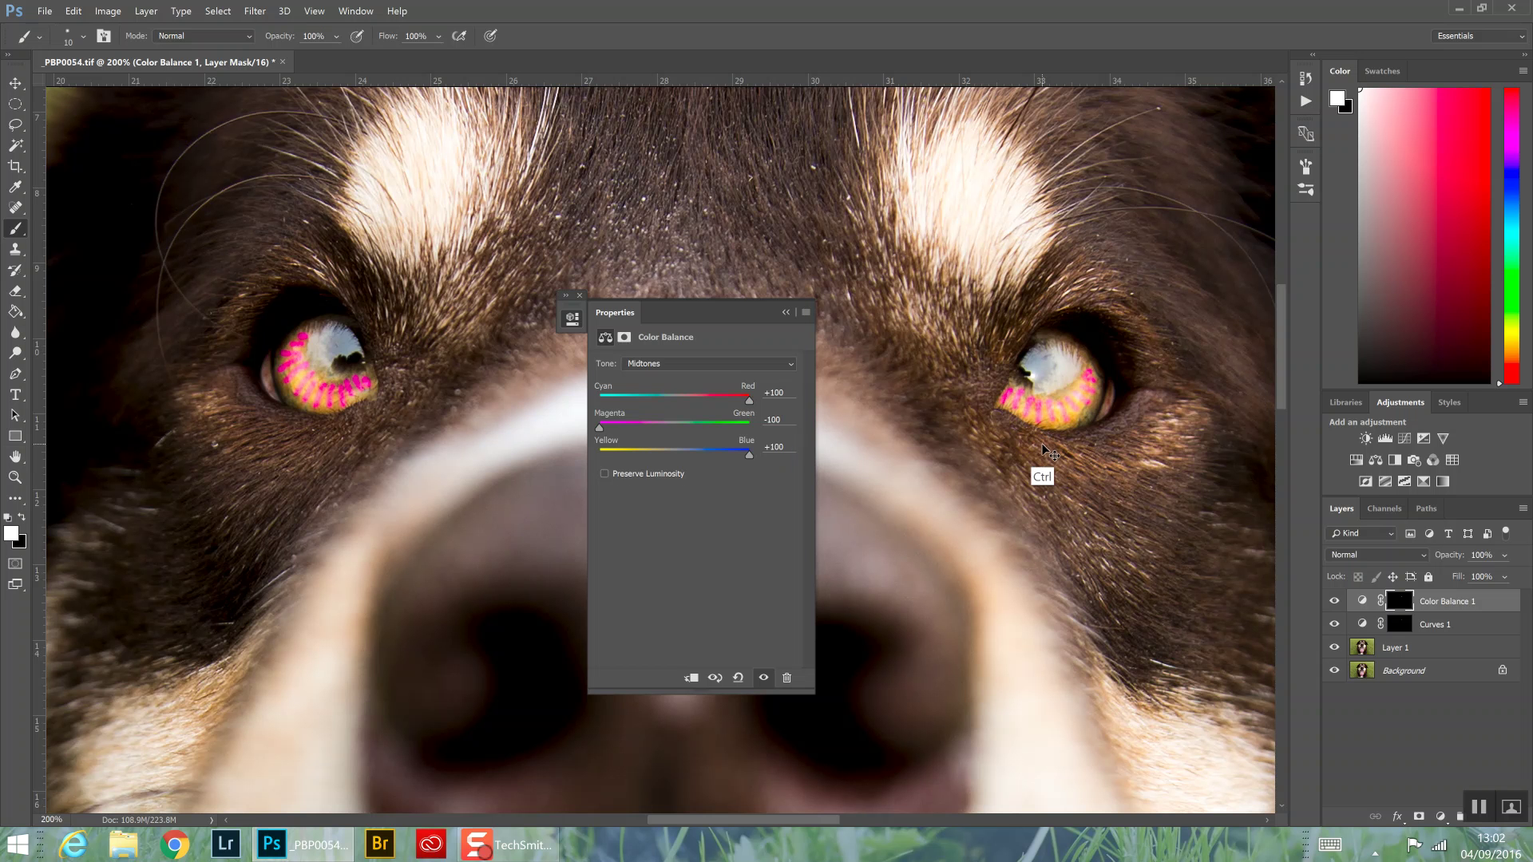
Soften the Color Balance mask with a Gaussian Blur slightly below 4 pixels in radius
{"action": "key", "text": "ctrl+alt+f"}
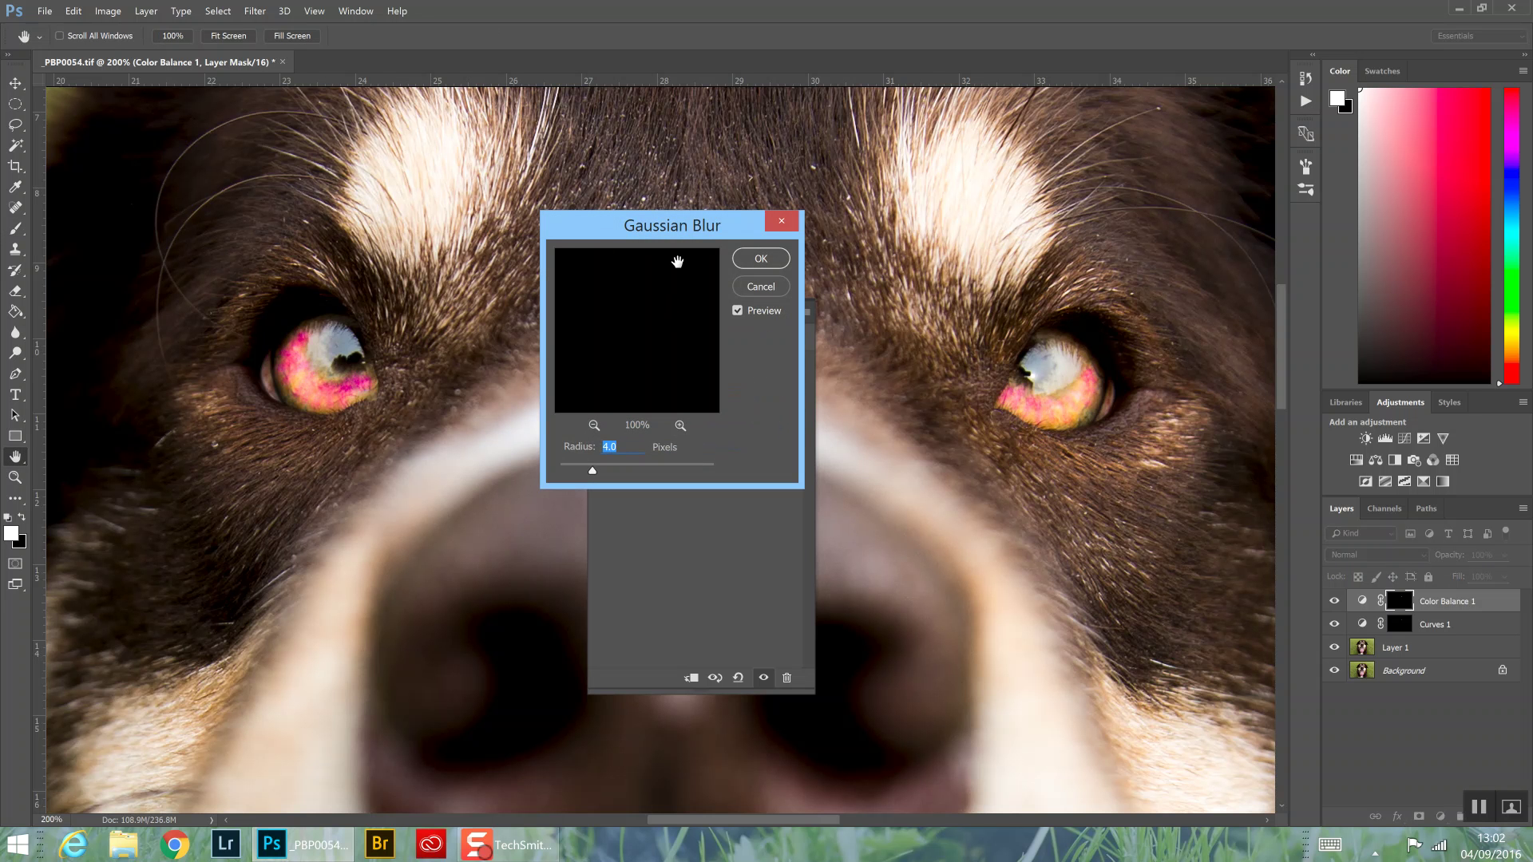
{"action": "left_click_drag", "start_coordinate": [594, 476], "coordinate": [582, 476]}
{"action": "left_click_drag", "start_coordinate": [582, 476], "coordinate": [590, 478]}
{"action": "left_click_drag", "start_coordinate": [584, 472], "coordinate": [586, 475]}
{"action": "left_click", "coordinate": [760, 258]}
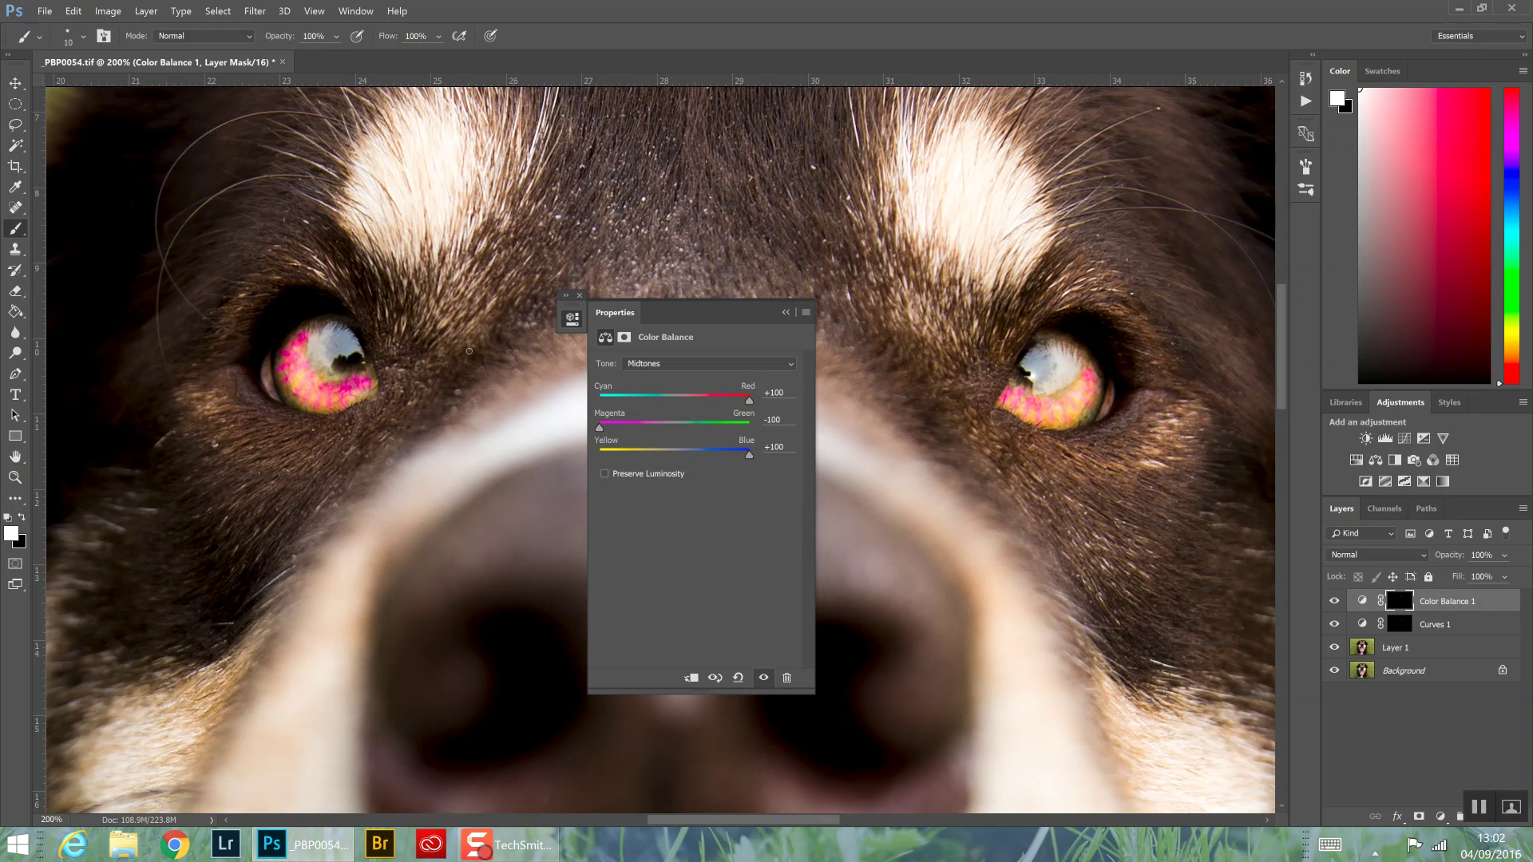
Reset the Color Balance sliders, set the midtones to +21 red and shift them slightly toward yellow
{"action": "left_click", "coordinate": [736, 676]}
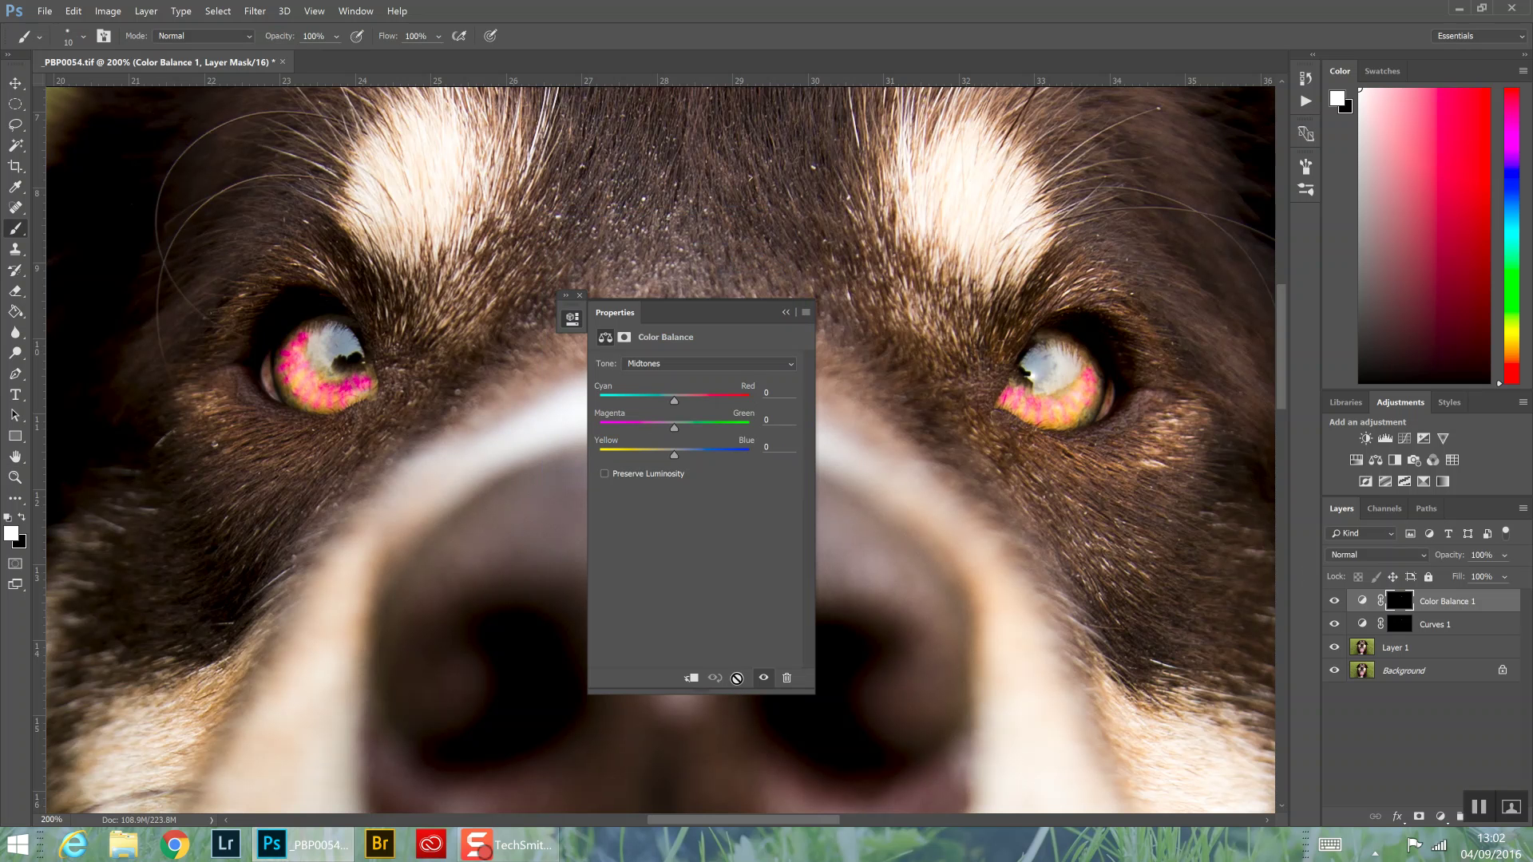
{"action": "left_click", "coordinate": [673, 403]}
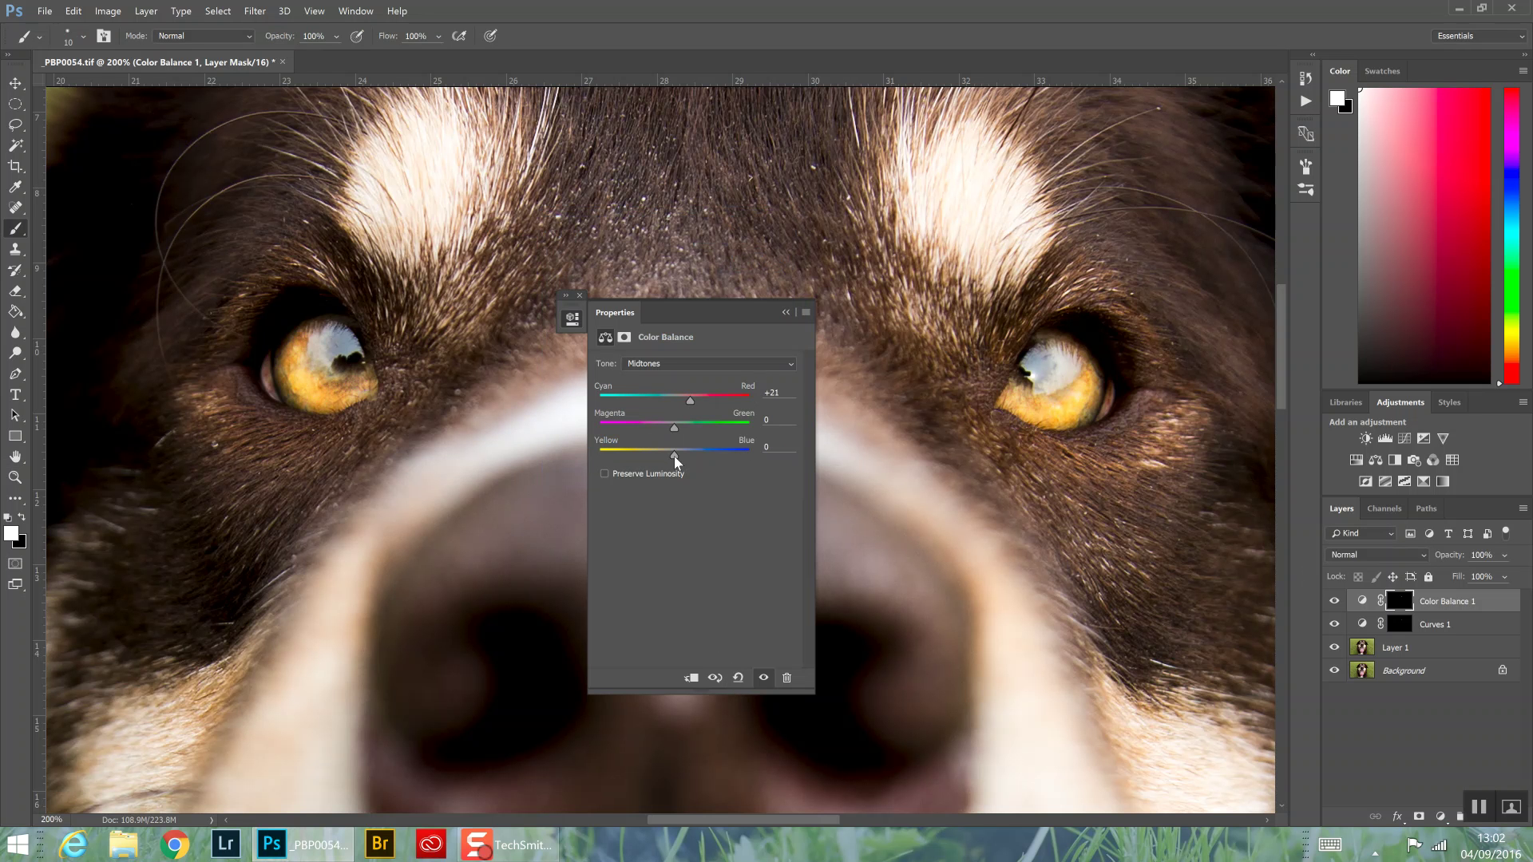
{"action": "left_click_drag", "start_coordinate": [674, 457], "coordinate": [670, 458]}
{"action": "left_click", "coordinate": [785, 314]}
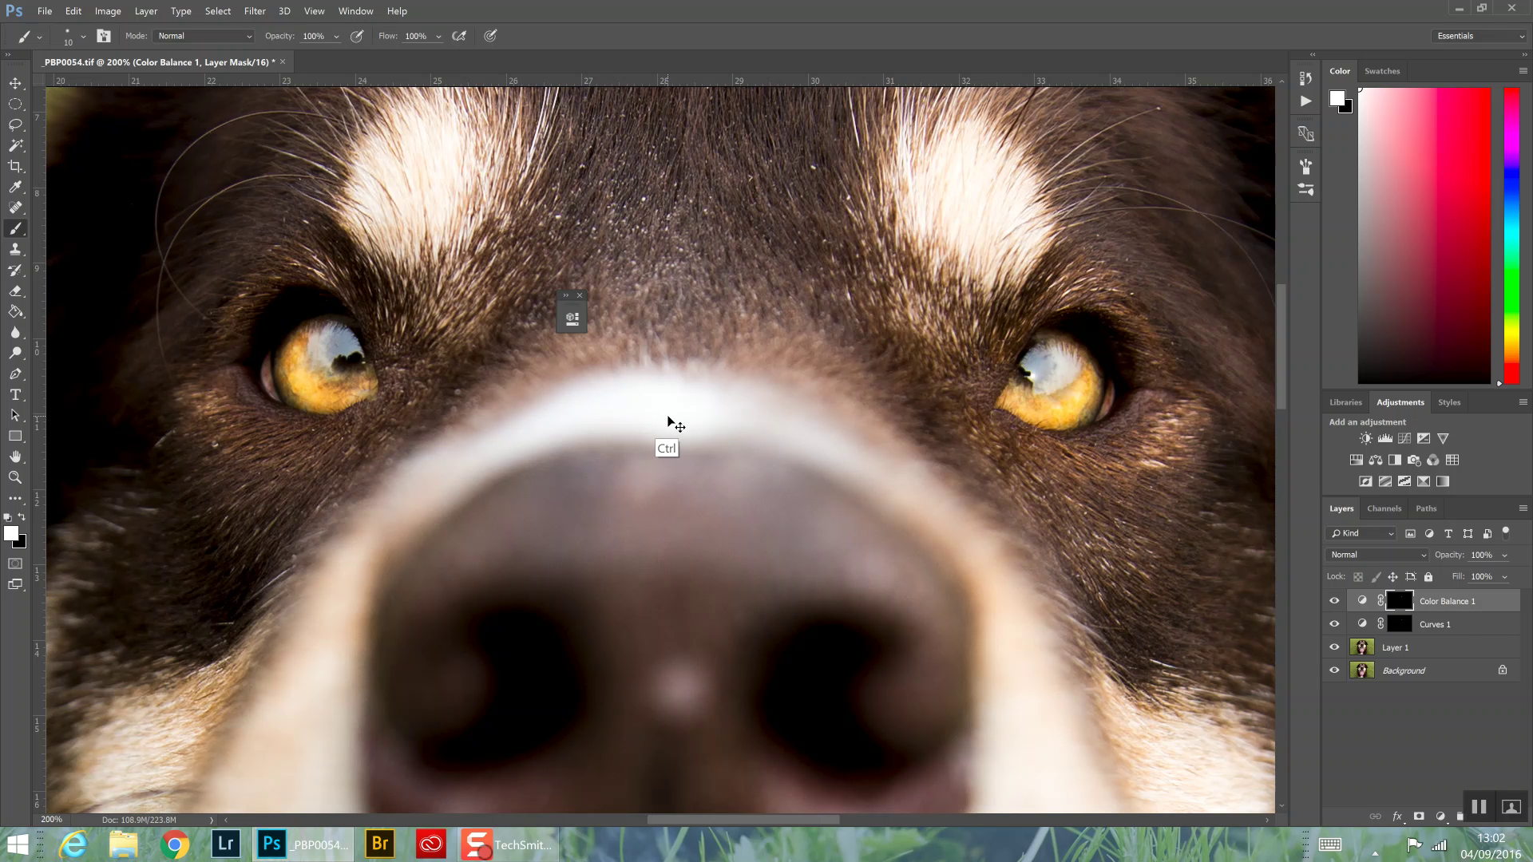
Stamp all visible layers into a new top layer and set its blend mode to Overlay
{"action": "key", "text": "ctrl+shift+alt+e"}
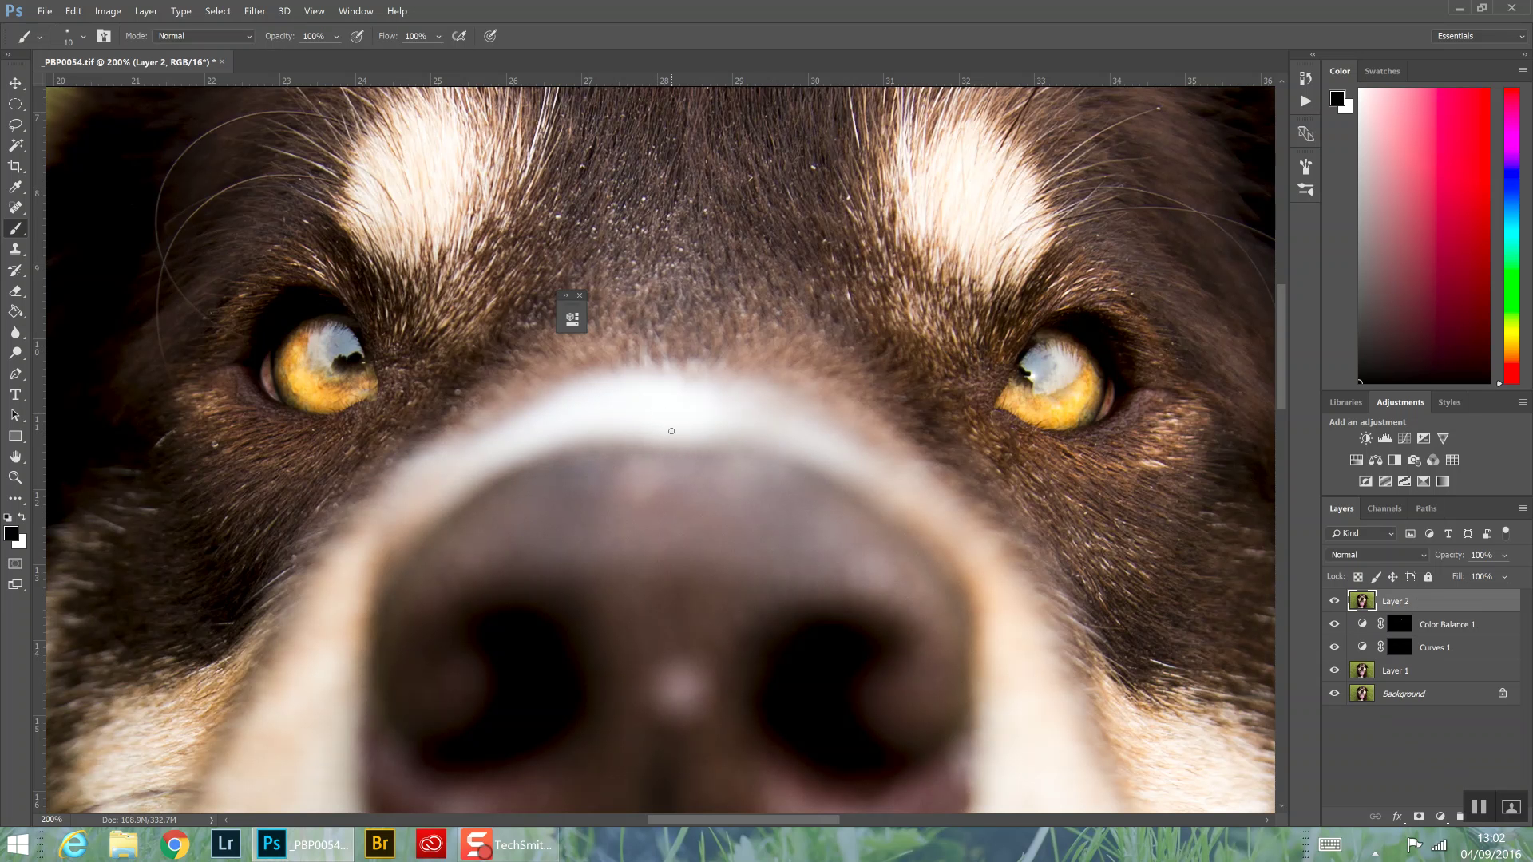
{"action": "left_click", "coordinate": [1381, 554]}
{"action": "left_click", "coordinate": [1349, 390]}
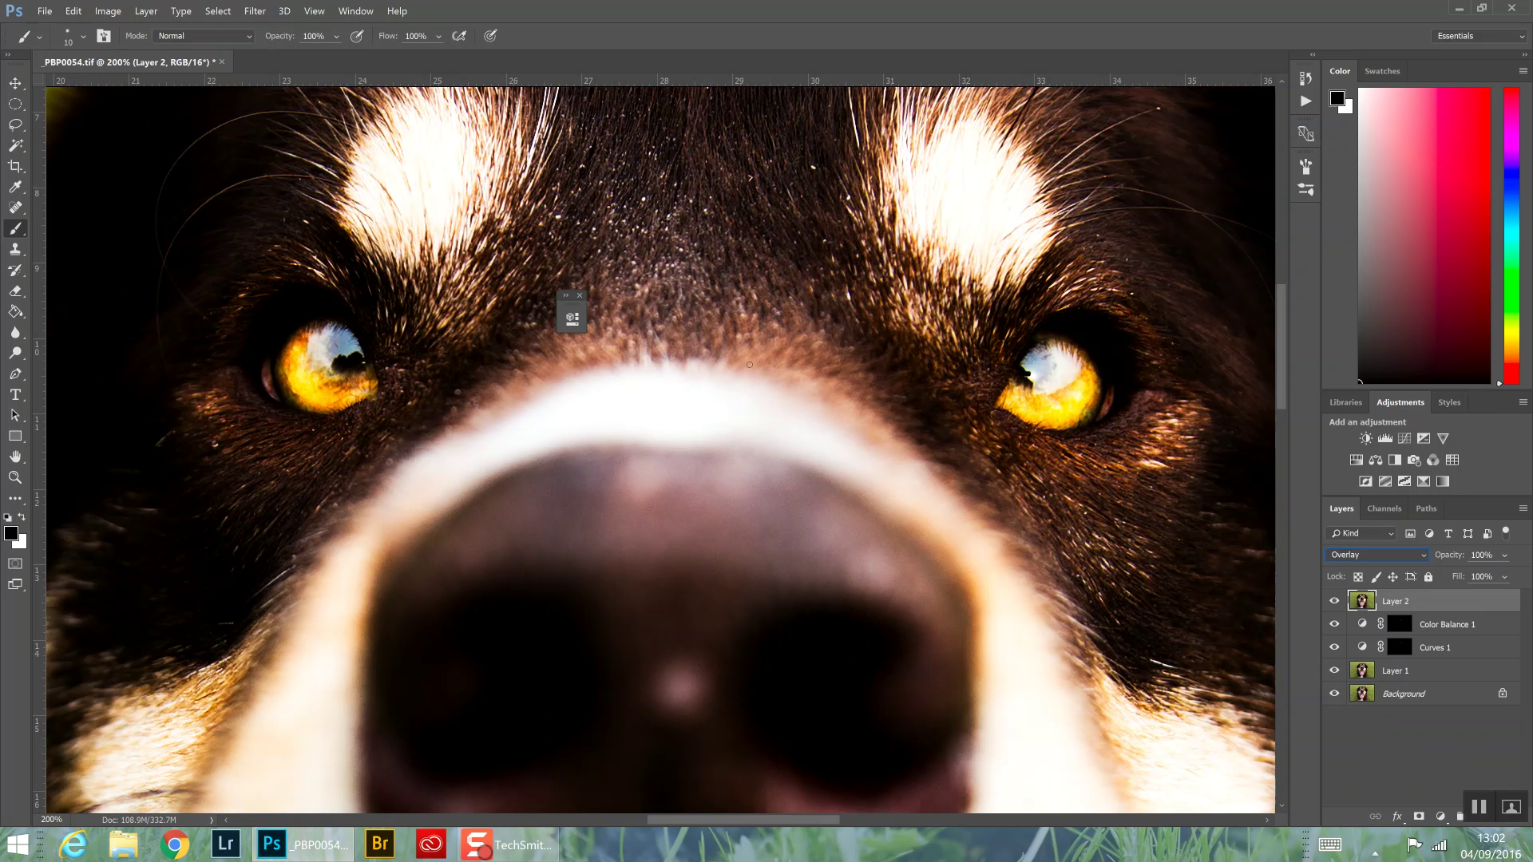
Apply a High Pass filter with a 1.5 pixel radius to the stamped Overlay layer
{"action": "left_click", "coordinate": [254, 11]}
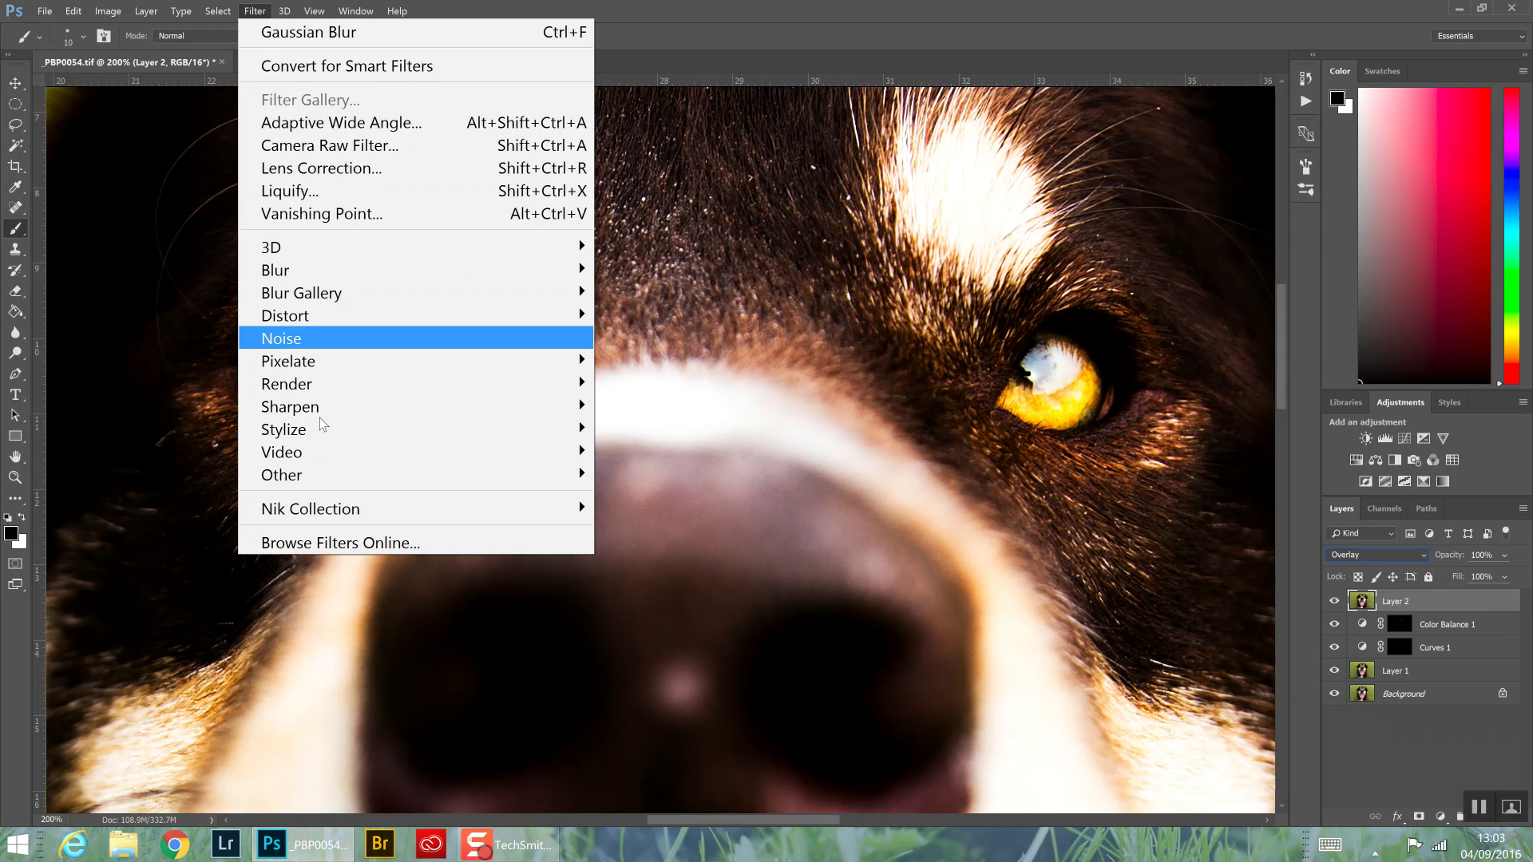
{"action": "mouse_move", "coordinate": [309, 474]}
{"action": "left_click", "coordinate": [182, 496]}
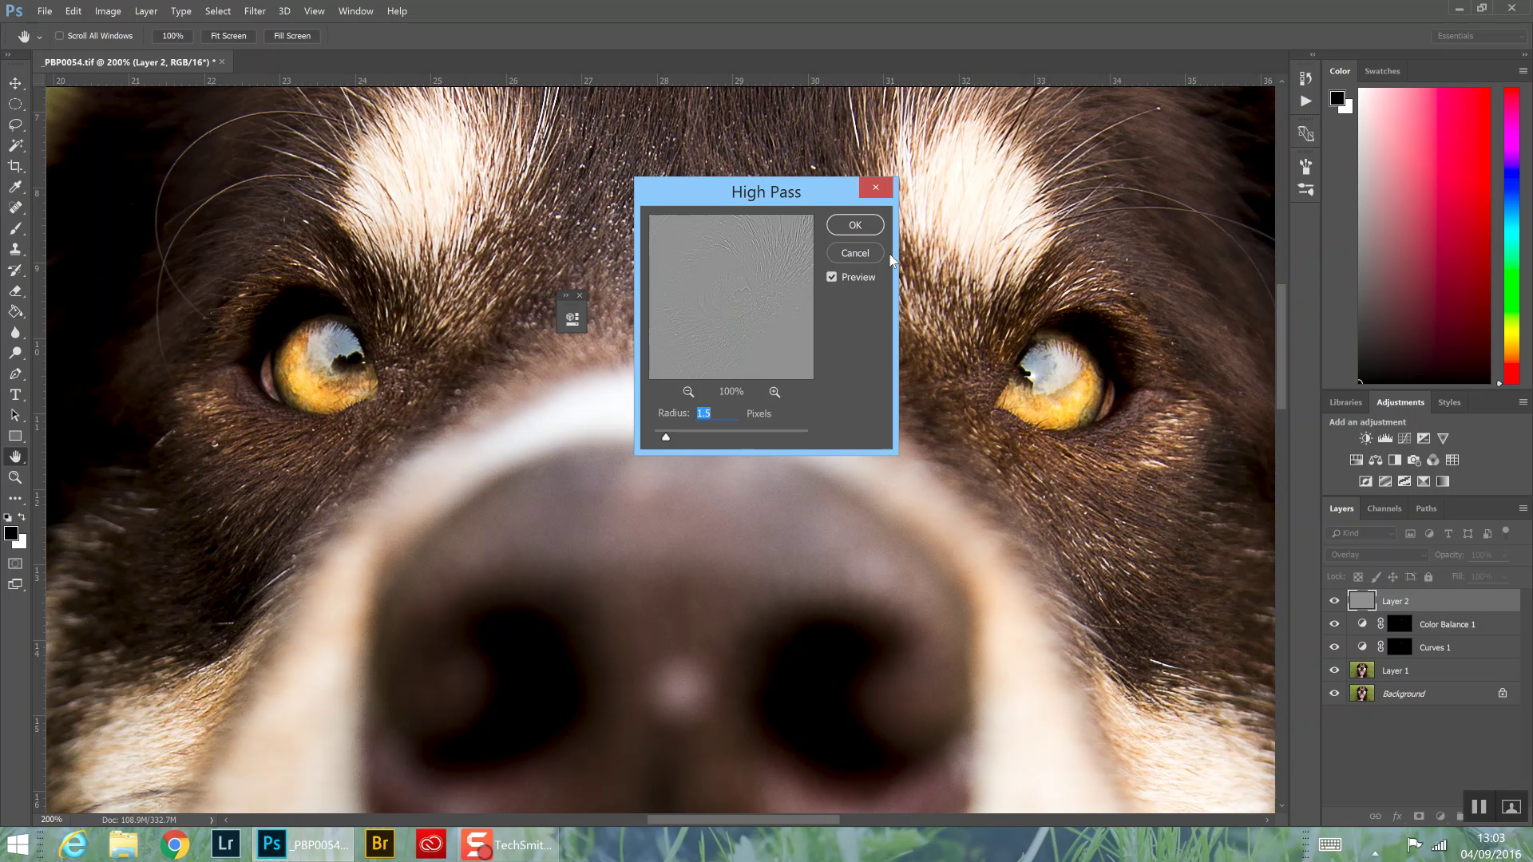
{"action": "key", "text": "b"}
{"action": "left_click", "coordinate": [854, 227]}
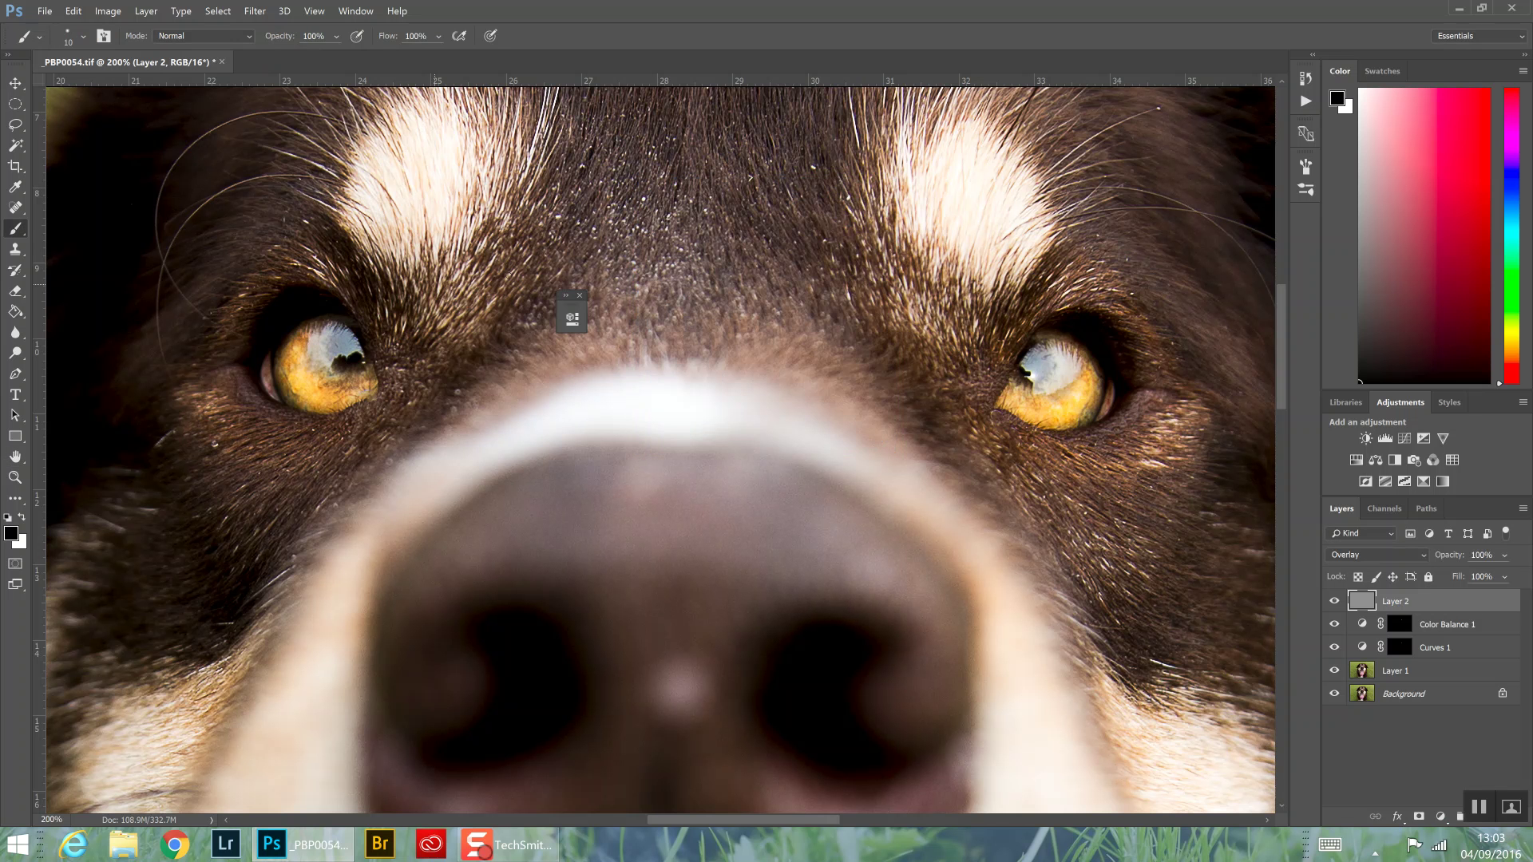
Add a black mask to the High Pass layer and reveal the sharpening over the eyes with a 175 px white brush
{"action": "left_click", "coordinate": [1419, 817], "text": "alt"}
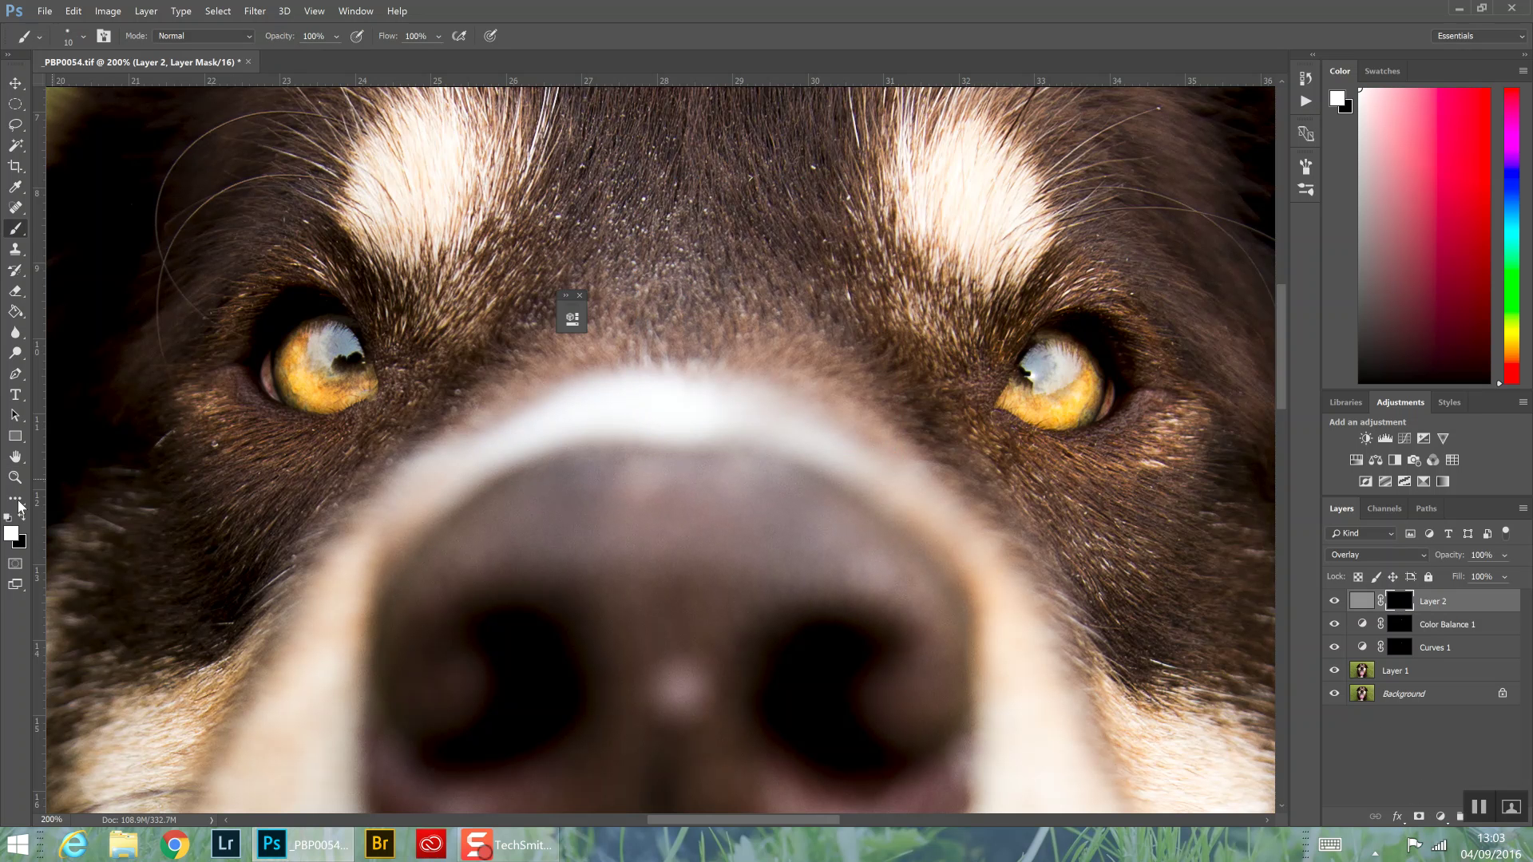
{"action": "key", "text": "bracketright"}
{"action": "key", "text": "bracketright"}
{"action": "key", "text": "bracketright"}
{"action": "key", "text": "bracketright"}
{"action": "key", "text": "bracketright"}
{"action": "key", "text": "bracketright"}
{"action": "key", "text": "bracketright"}
{"action": "key", "text": "bracketright"}
{"action": "key", "text": "bracketright"}
{"action": "key", "text": "bracketright"}
{"action": "key", "text": "bracketright"}
{"action": "key", "text": "bracketright"}
{"action": "key", "text": "bracketright"}
{"action": "key", "text": "bracketright"}
{"action": "key", "text": "bracketleft"}
{"action": "key", "text": "bracketleft"}
{"action": "left_click_drag", "start_coordinate": [1086, 383], "coordinate": [1062, 392]}
Group all layers above the Background, from Layer 1 up to Layer 2
{"action": "left_click", "coordinate": [1421, 671], "text": "shift"}
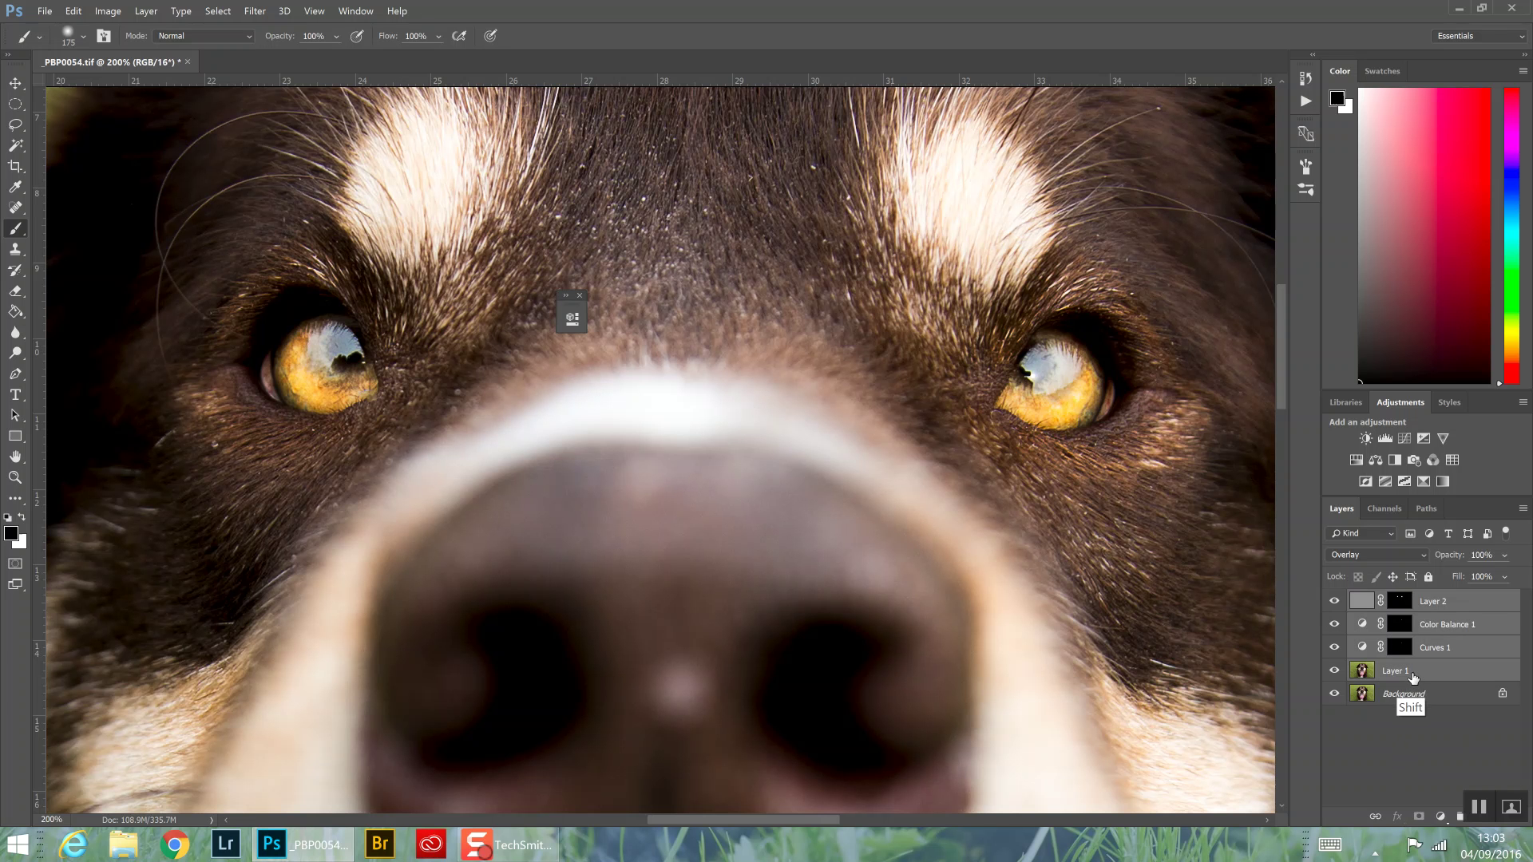
{"action": "key", "text": "ctrl+g"}
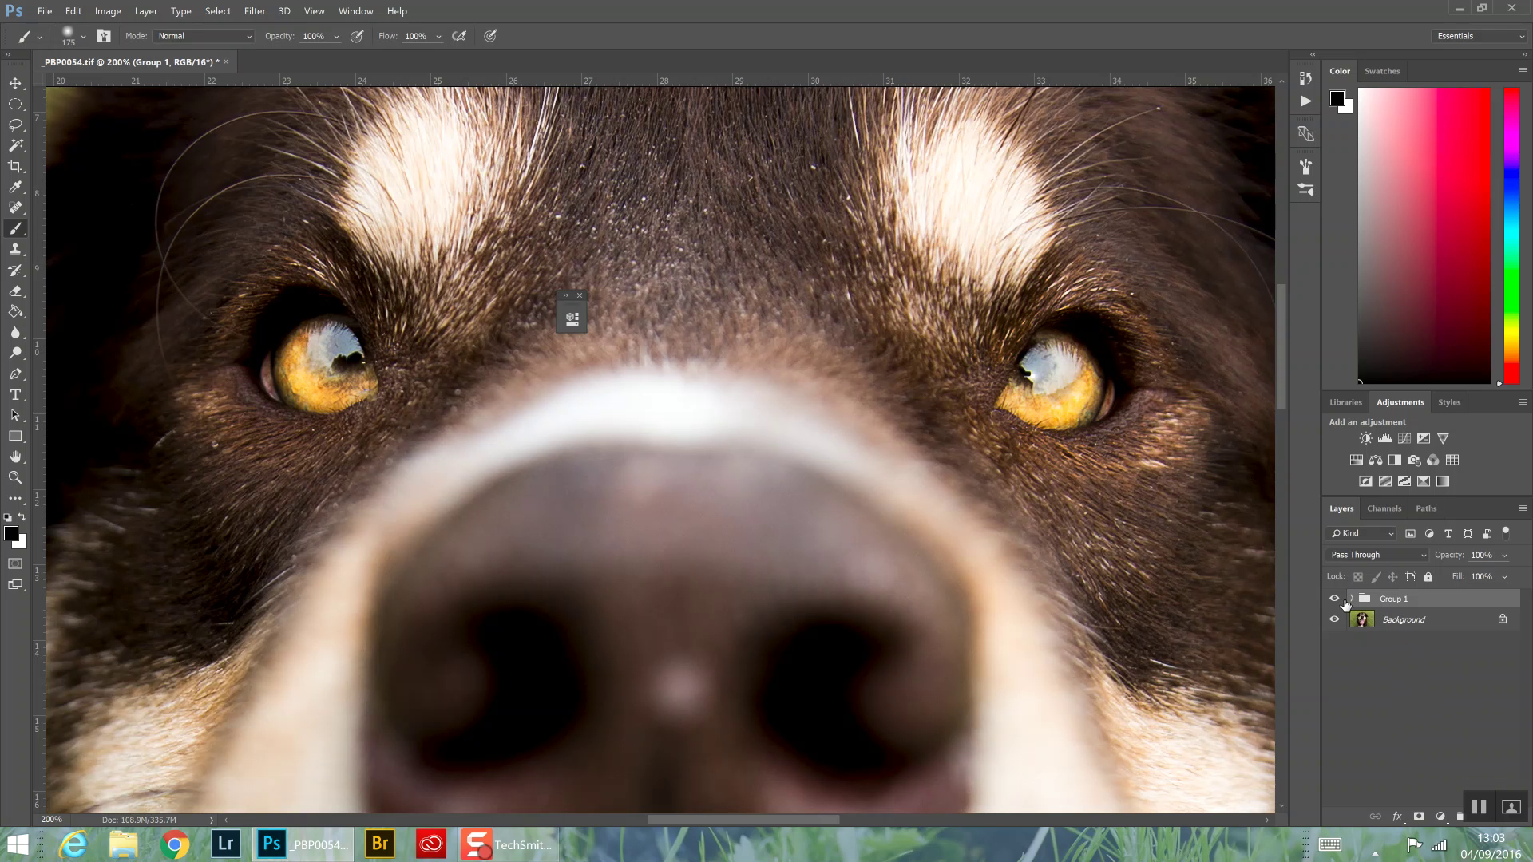
Compare the whole photo at 50% zoom with and without the eye retouching by toggling the layer group's visibility
{"action": "left_click", "coordinate": [15, 477]}
{"action": "left_click", "coordinate": [686, 353], "text": "alt"}
{"action": "left_click", "coordinate": [686, 353], "text": "alt"}
{"action": "left_click", "coordinate": [686, 354], "text": "alt"}
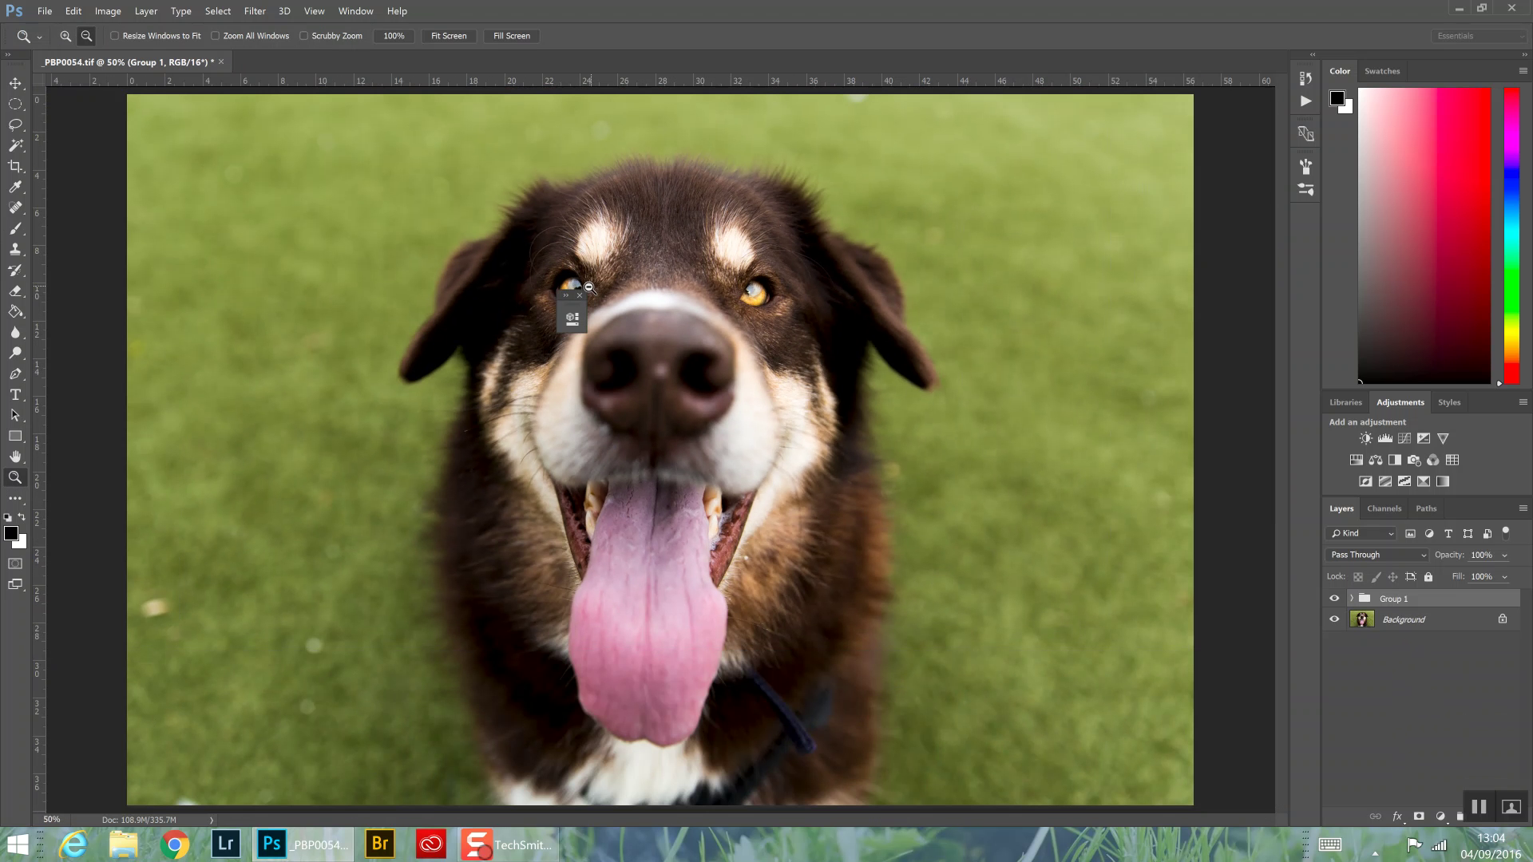
{"action": "left_click", "coordinate": [580, 296]}
{"action": "left_click", "coordinate": [1337, 601]}
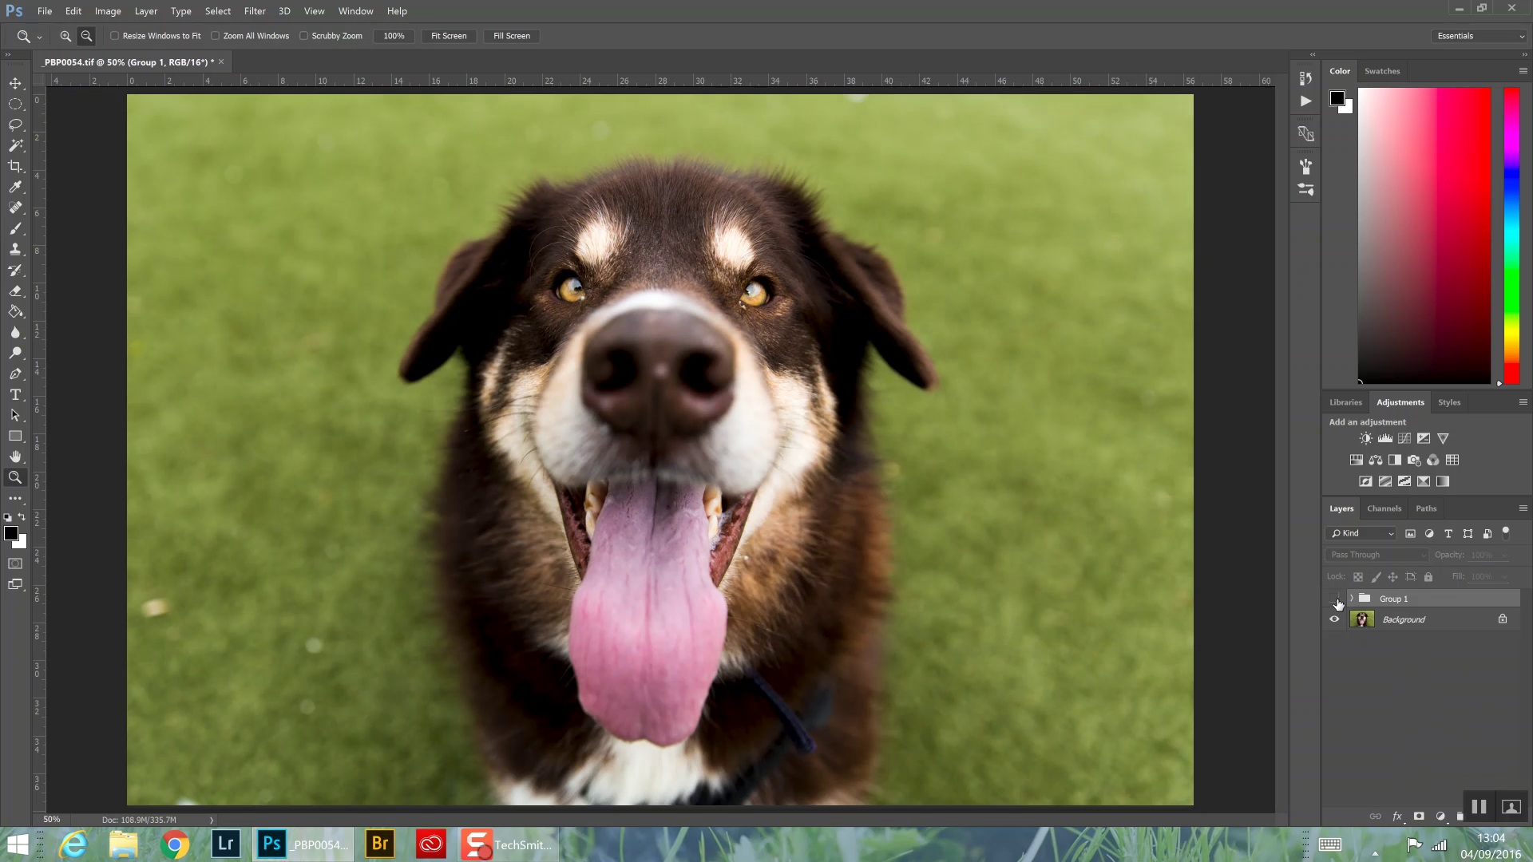
{"action": "left_click", "coordinate": [1338, 601]}
{"action": "left_click", "coordinate": [1339, 601]}
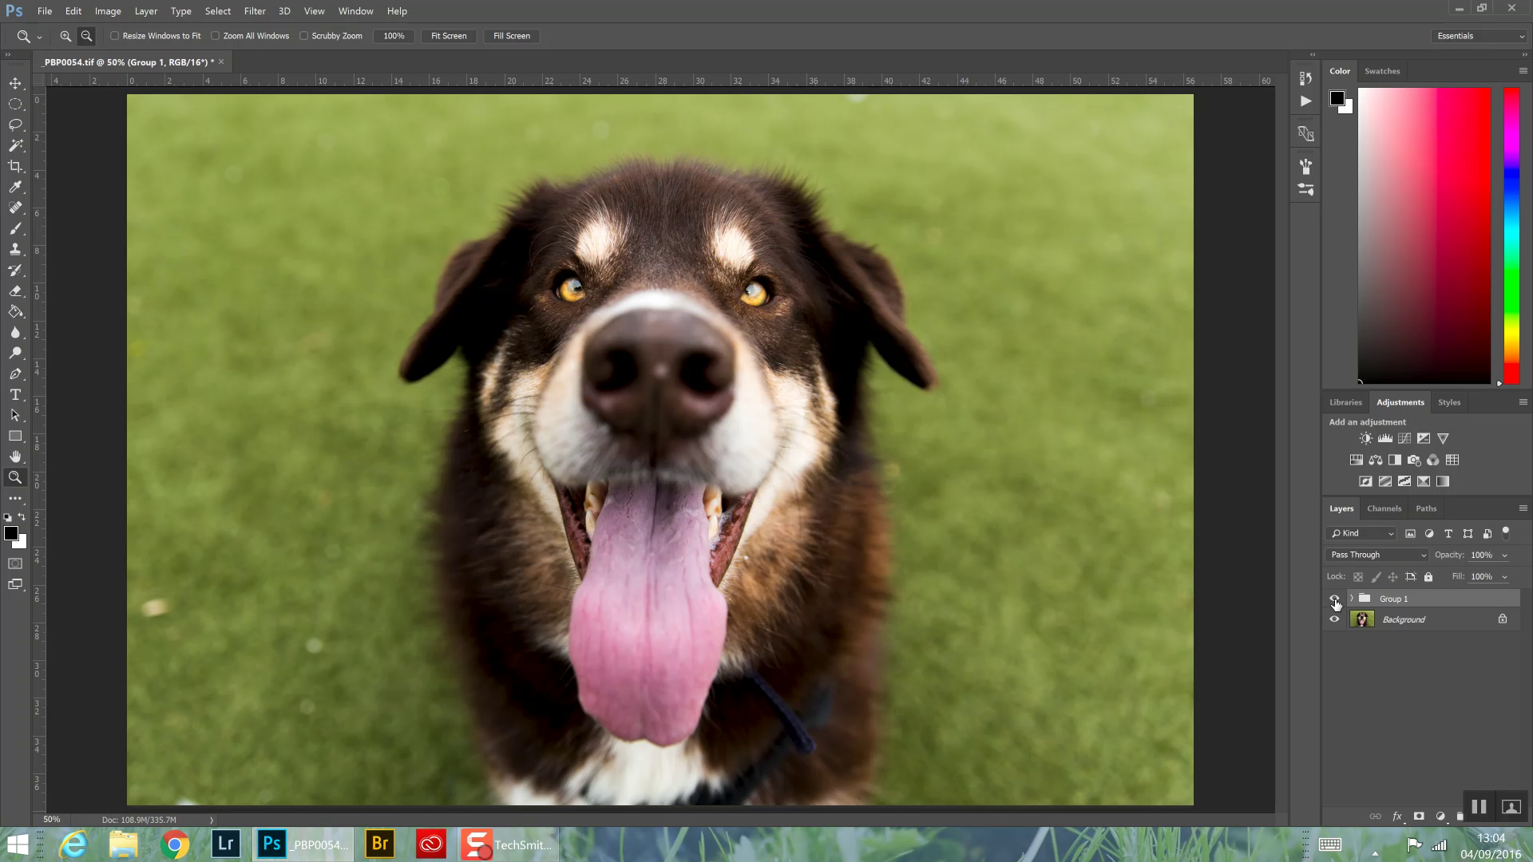
{"action": "left_click", "coordinate": [1339, 601]}
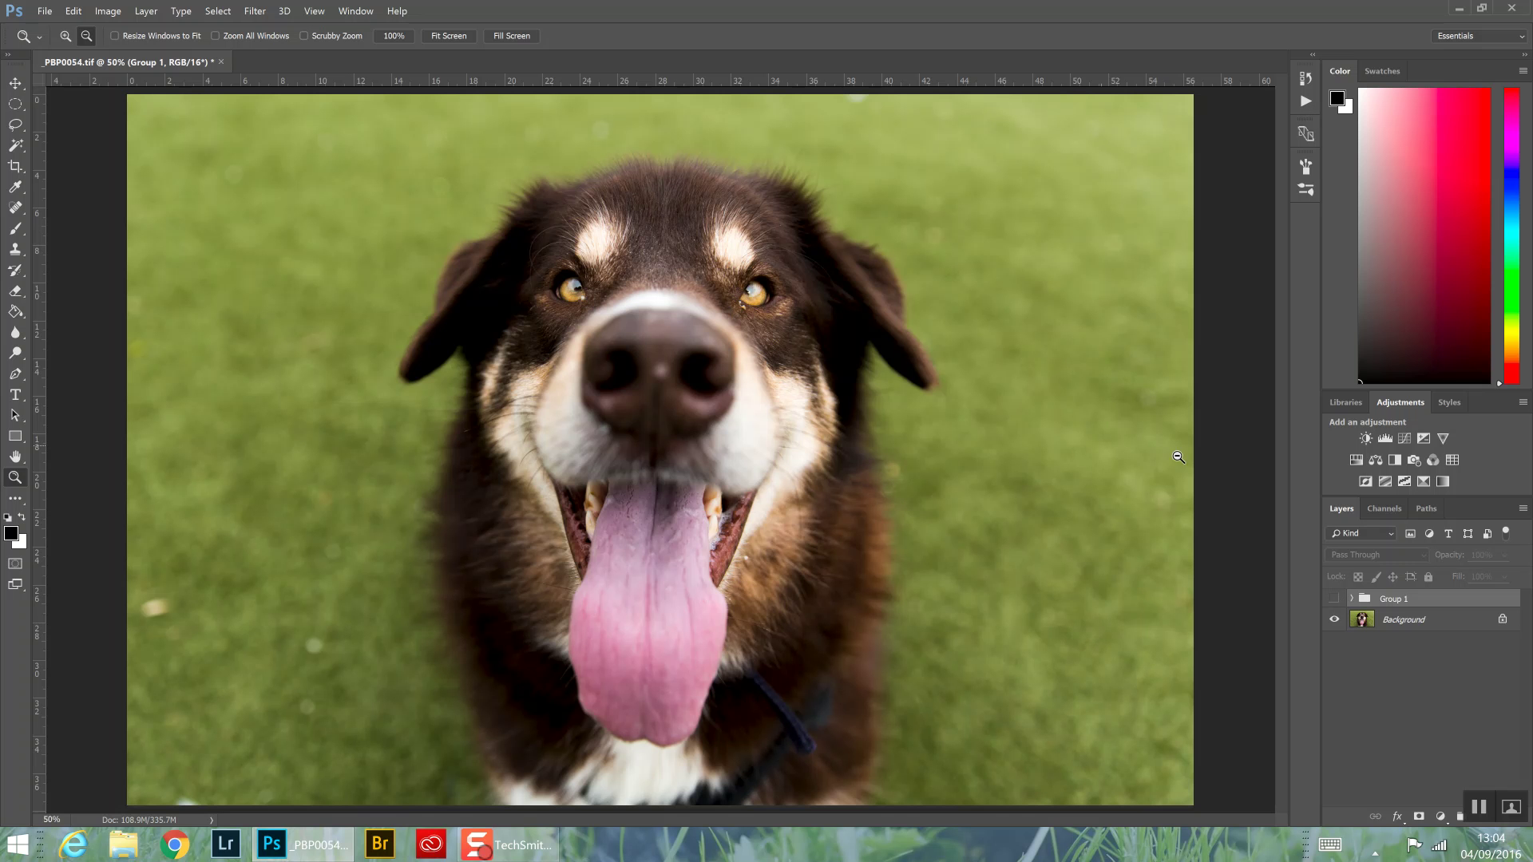
{"action": "left_click", "coordinate": [1337, 600]}
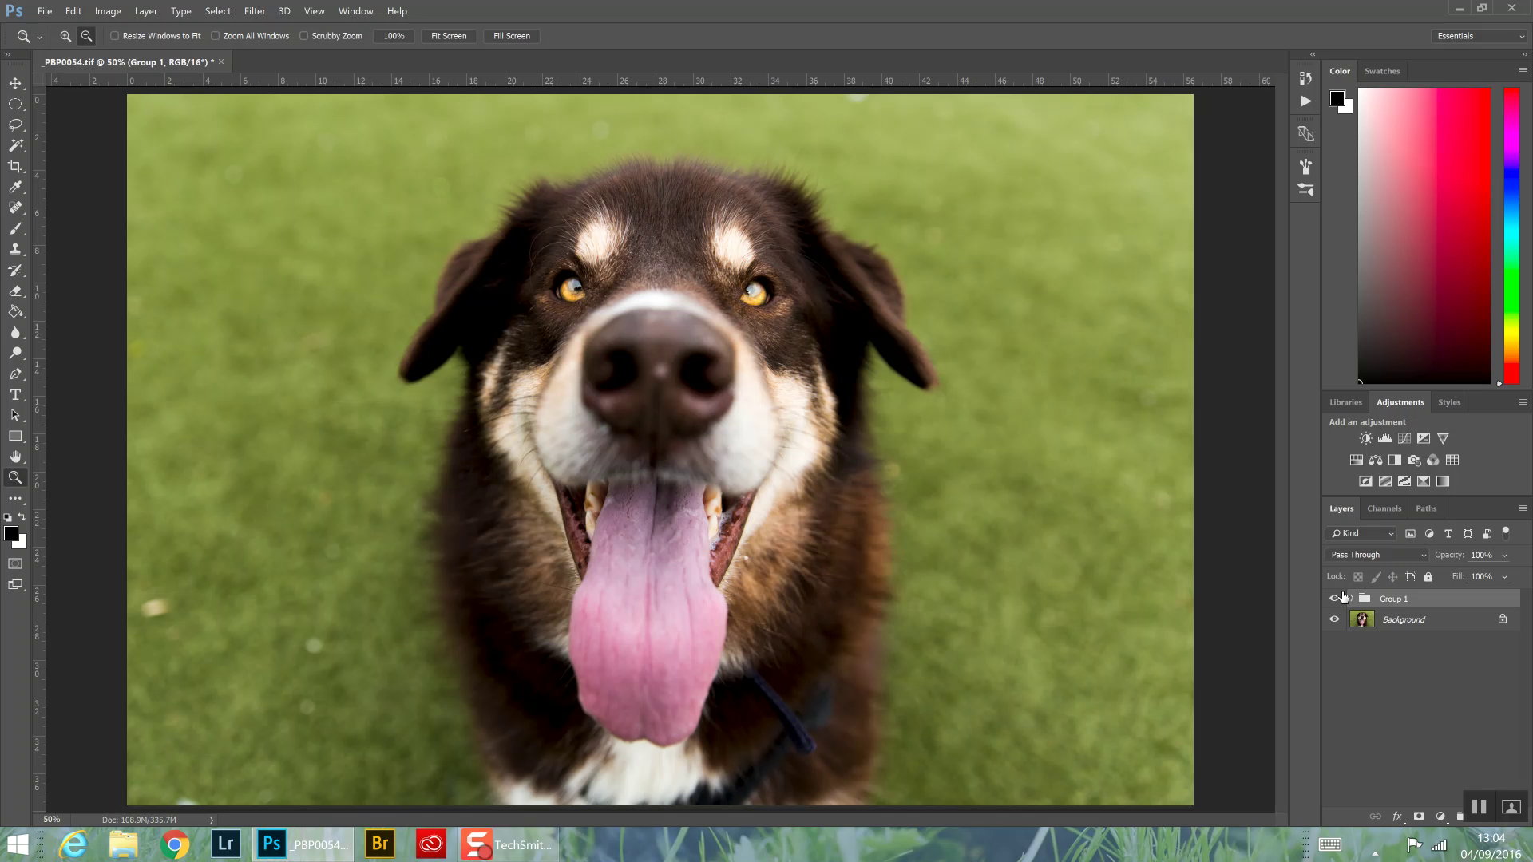